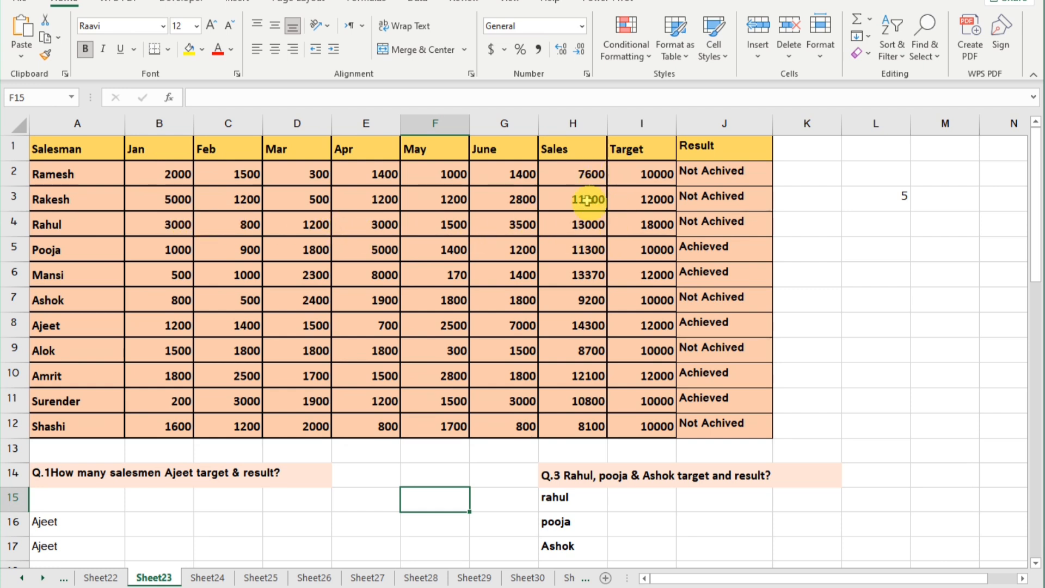
Inspect the contents of the Sales, Target and Result cells for the first salesman in row 2.
left_click(570, 174)
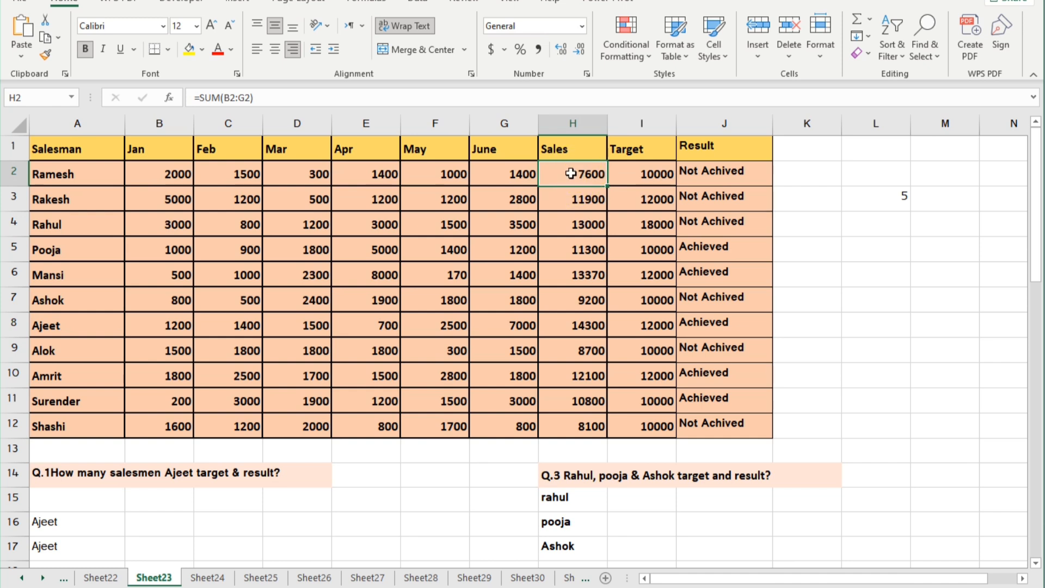
left_click(660, 176)
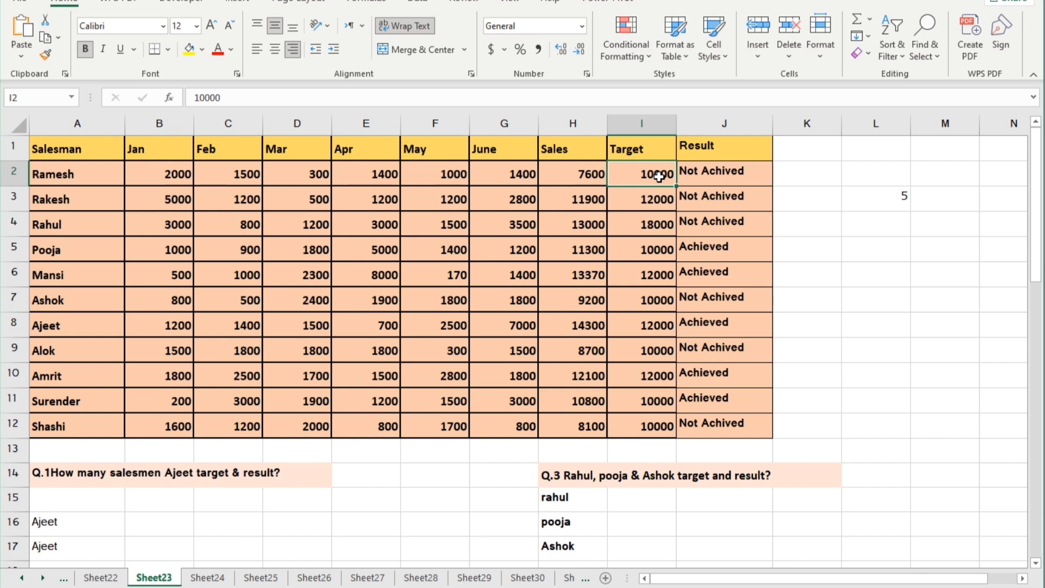
left_click(729, 177)
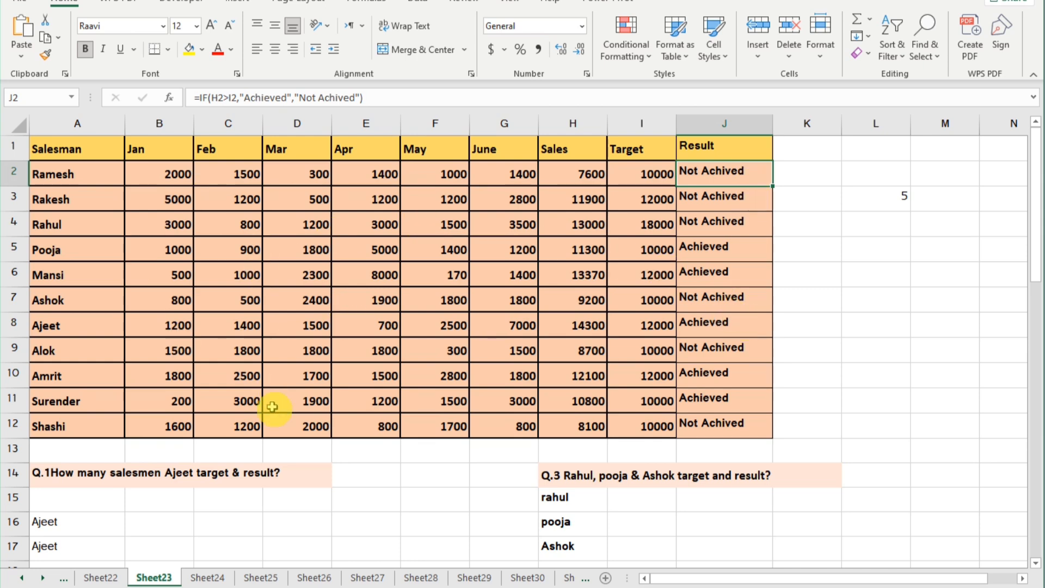
Enter the label "sales man" in cell A15 under question 1.
scroll(272, 405, "down", 1)
scroll(272, 406, "down", 2)
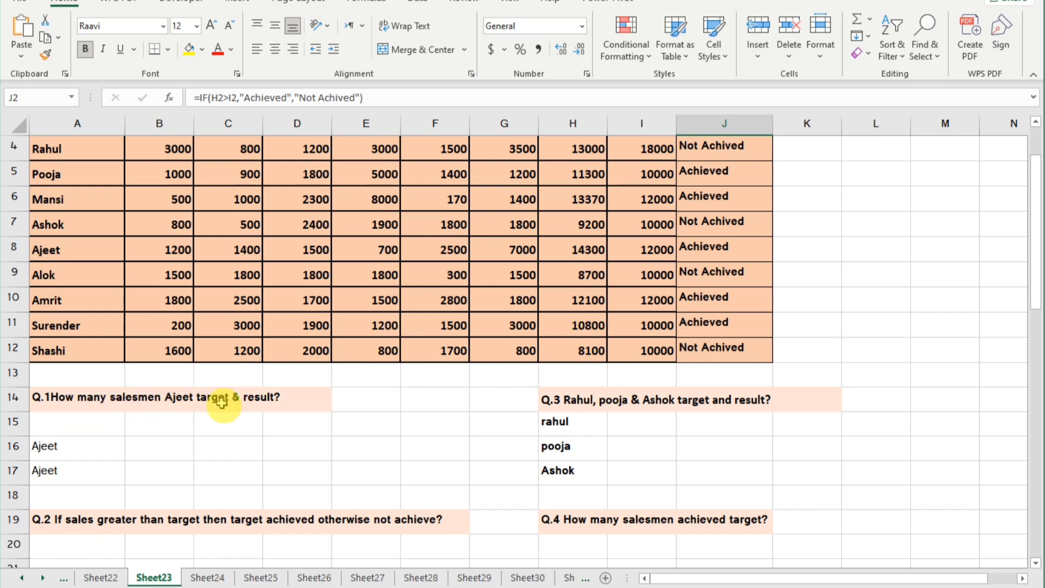
double_click(66, 428)
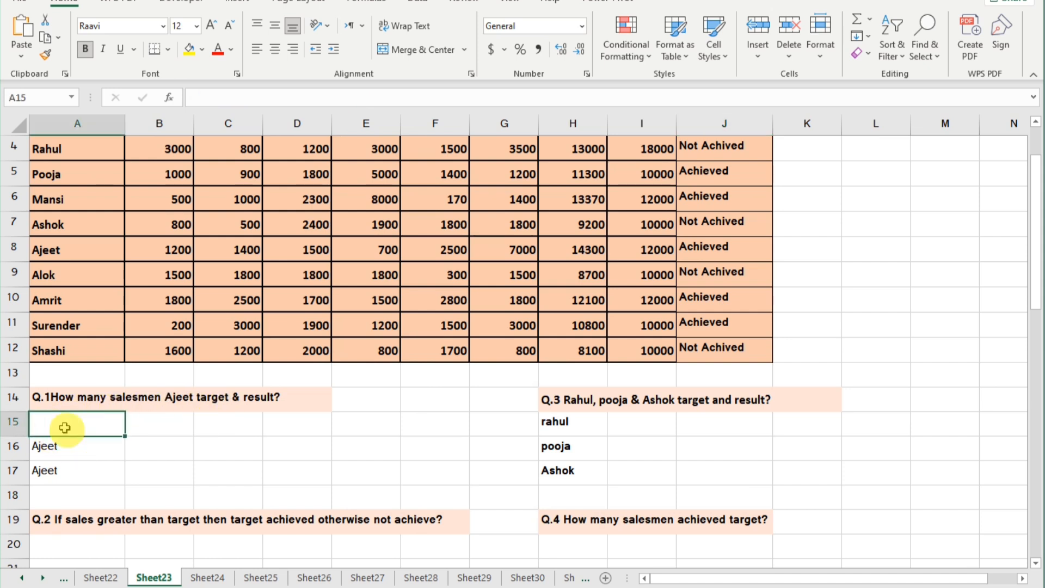
type("sales ma")
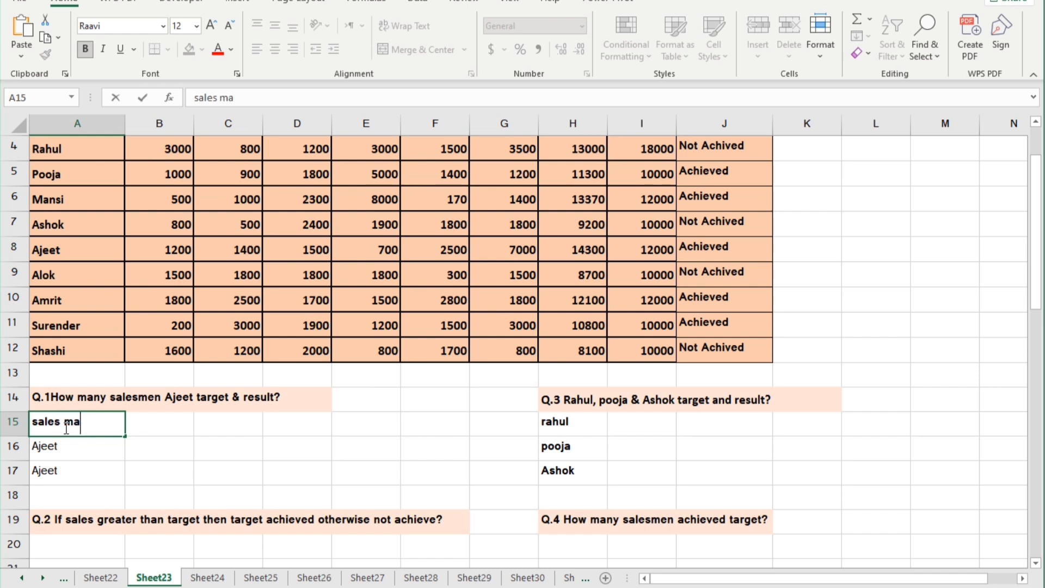
type("n")
Count the salesmen in cell B15 with a COUNTA formula over the names in A2:A12.
left_click(147, 423)
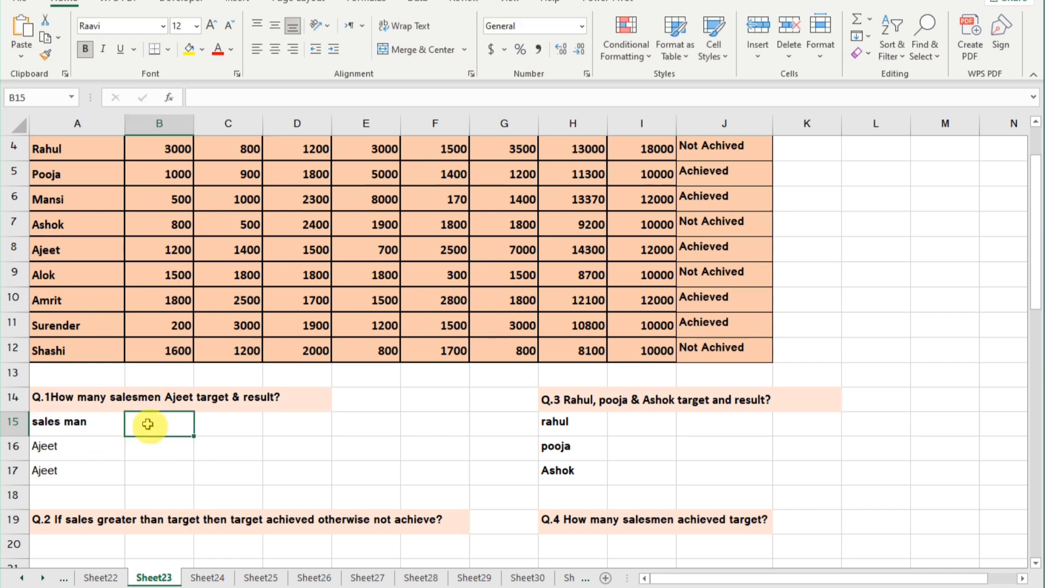
type("=")
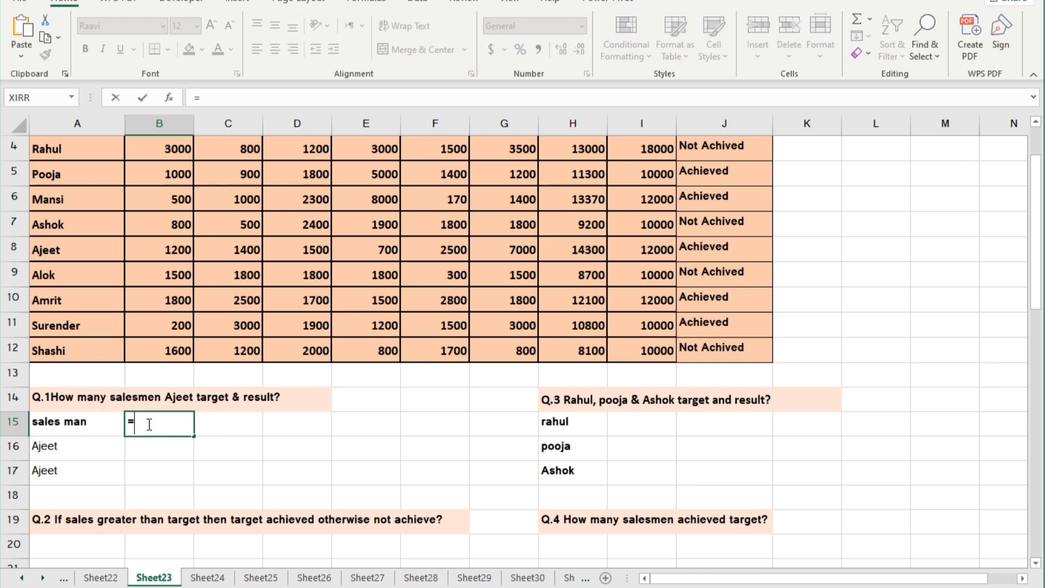
type("cou")
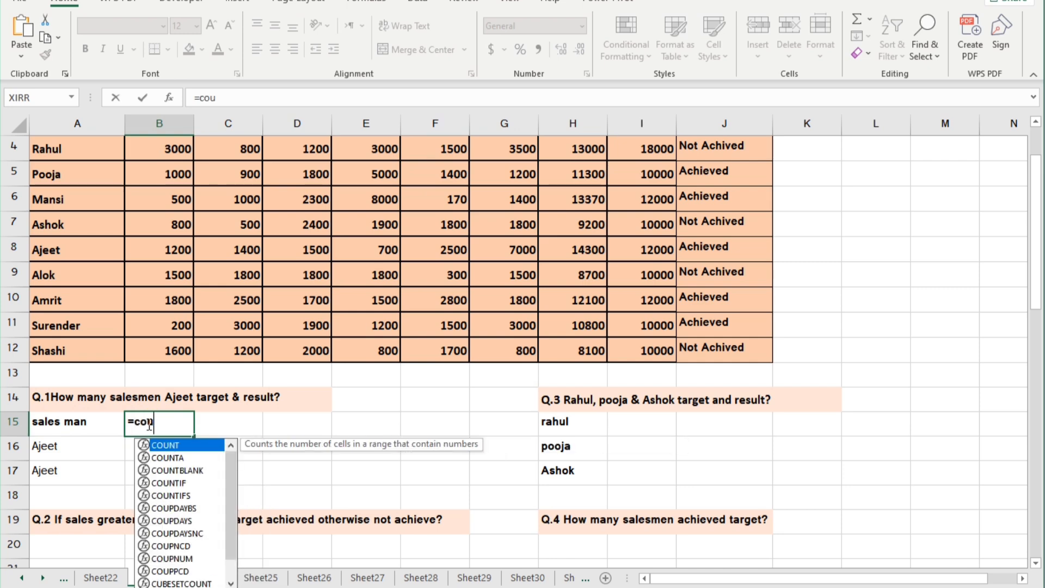
type("nta")
key("Tab")
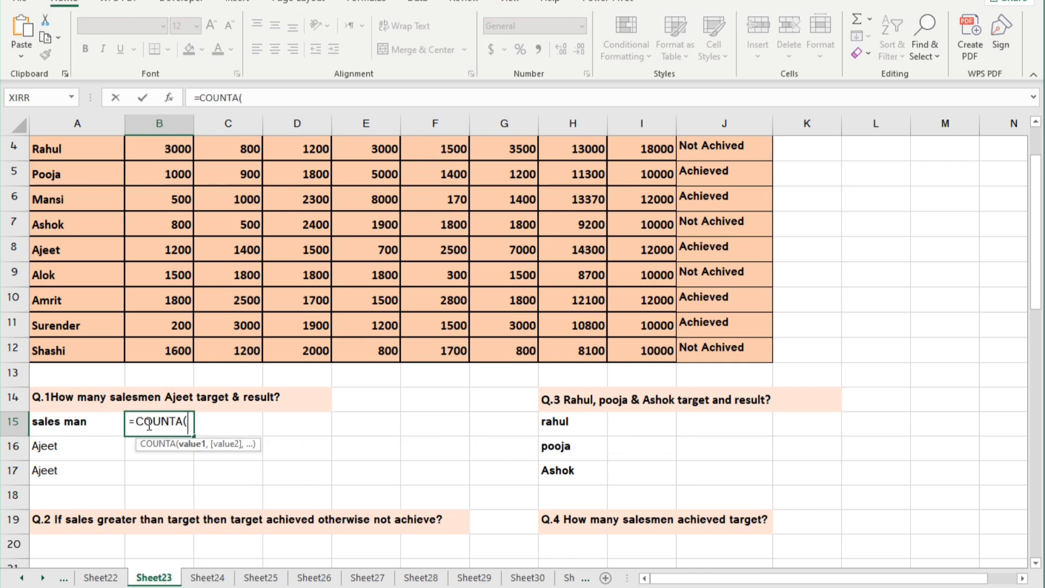
scroll(57, 233, "up", 1)
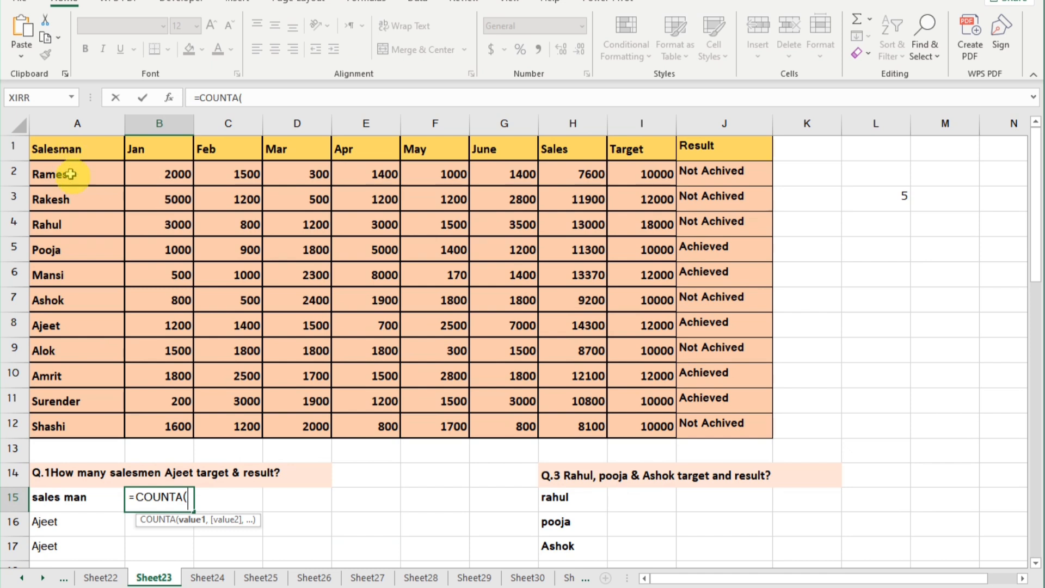
mouse_move(68, 171)
left_mouse_down()
mouse_move(51, 201)
mouse_move(88, 428)
mouse_move(94, 417)
left_mouse_up()
key("Return")
Enter the labels "target" in cell B16 and "result" in cell B17.
scroll(147, 489, "down", 2)
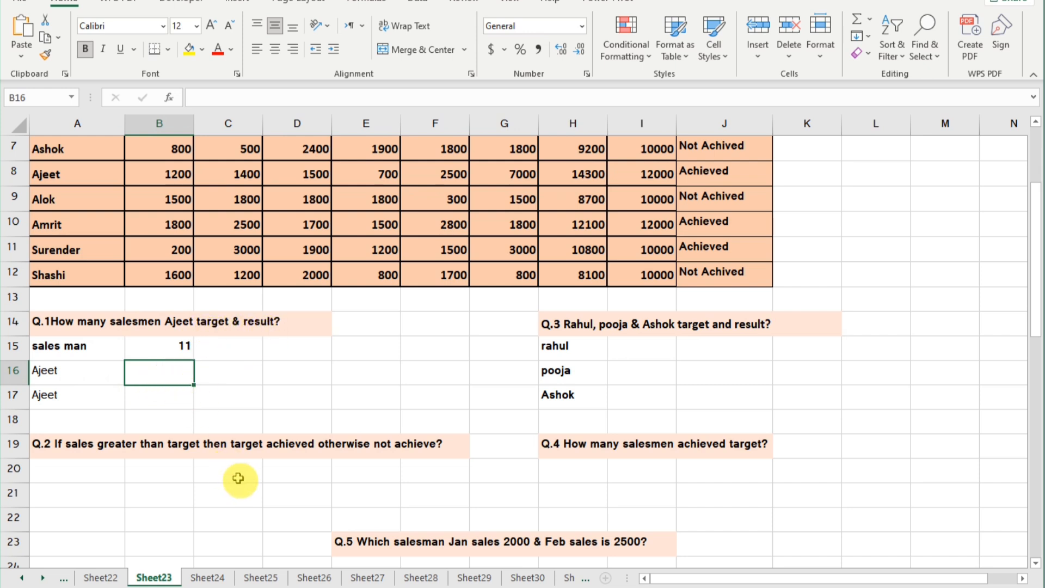
type("t")
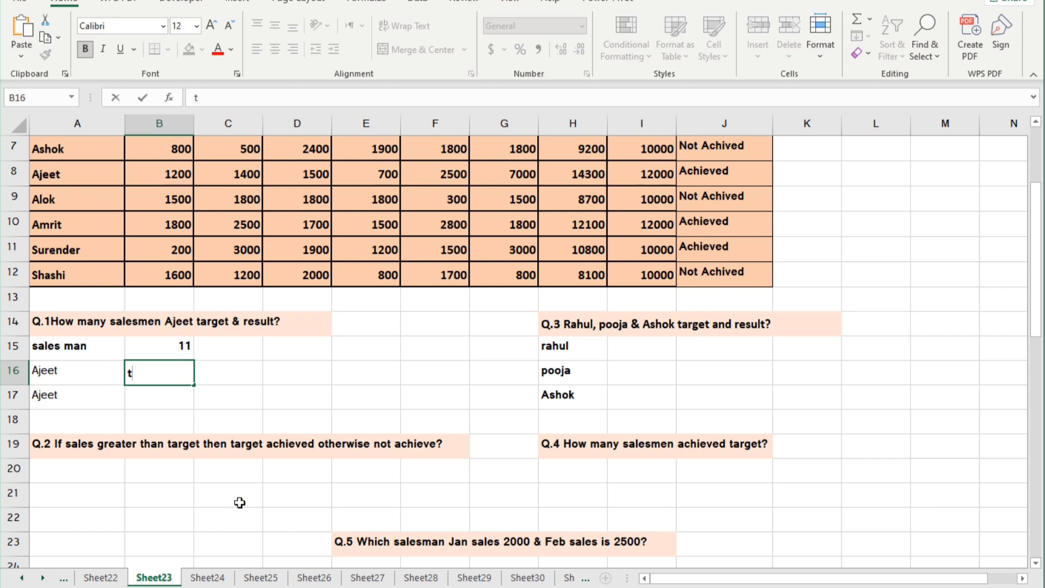
type("arget")
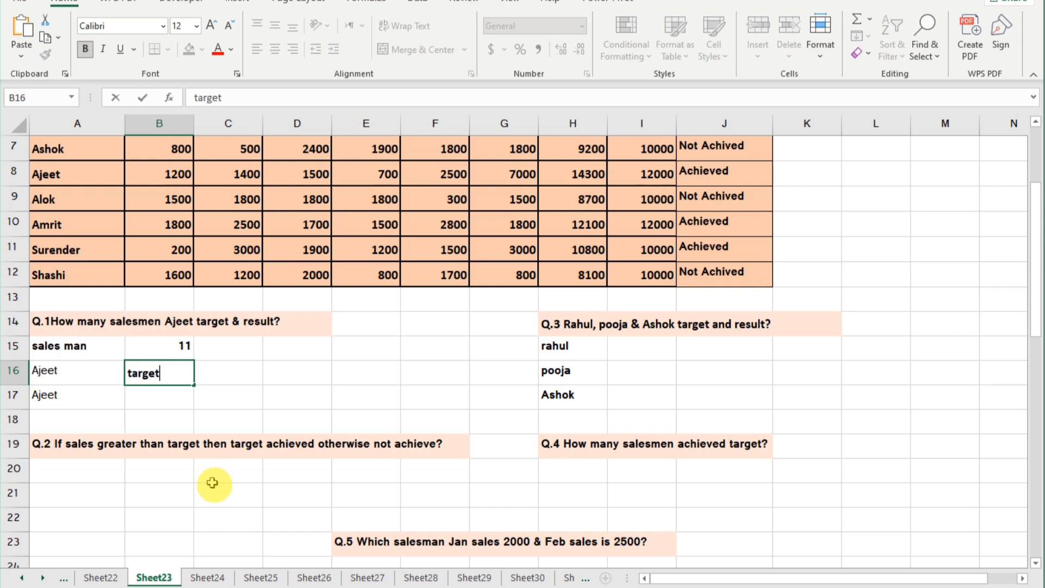
left_click(164, 399)
type("res")
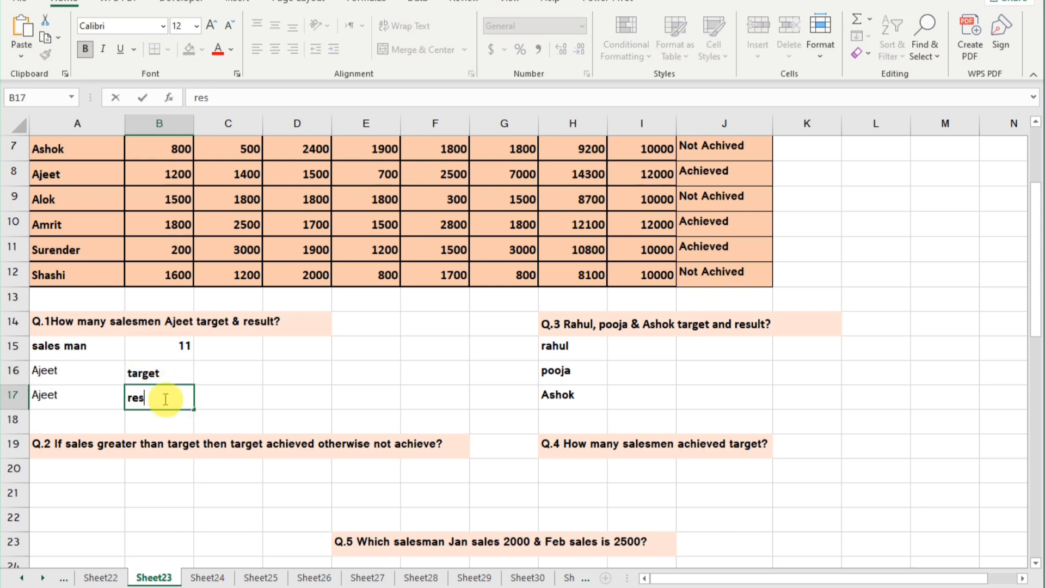
type("ult")
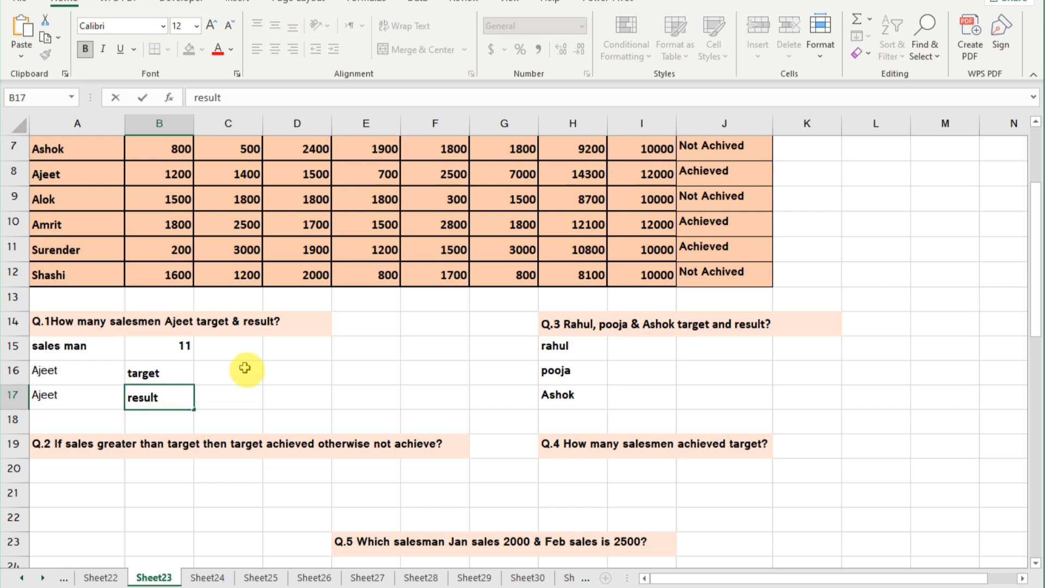
Look up the salesman's target in cell C16 with =VLOOKUP(A16,A1:J12,9,0).
left_click(244, 368)
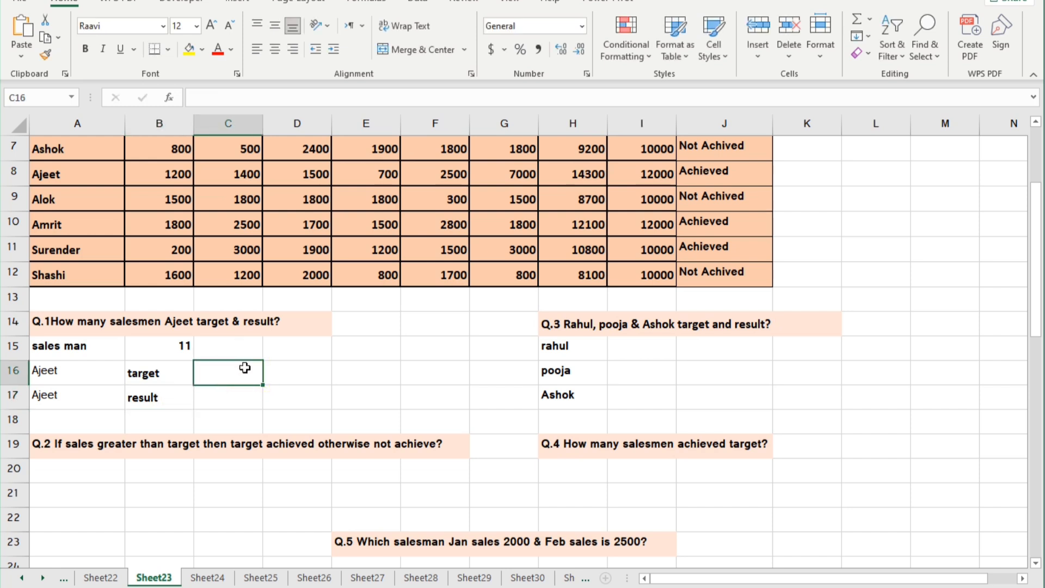
type("=vl")
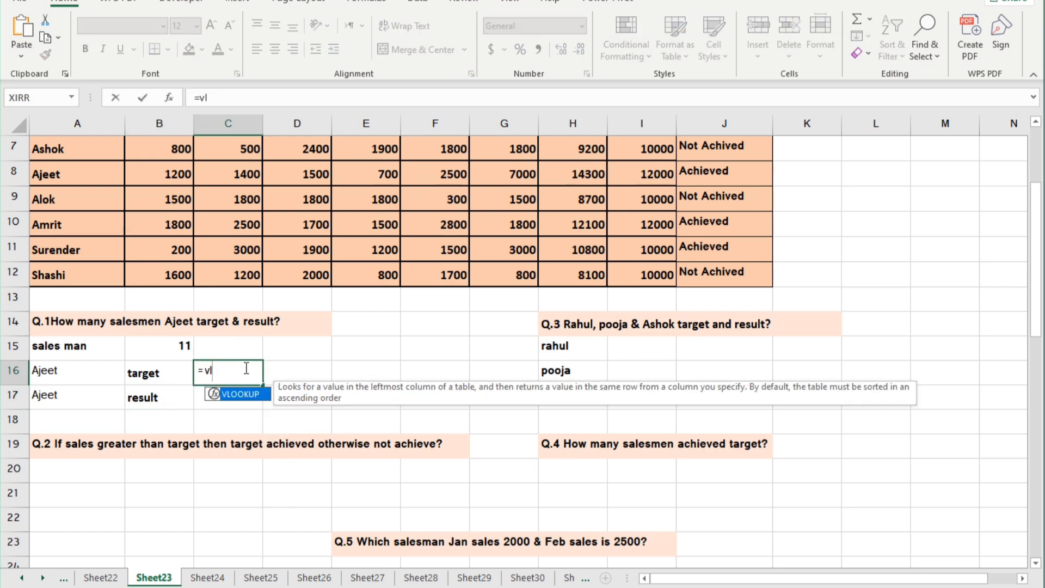
key("Tab")
left_click(63, 377)
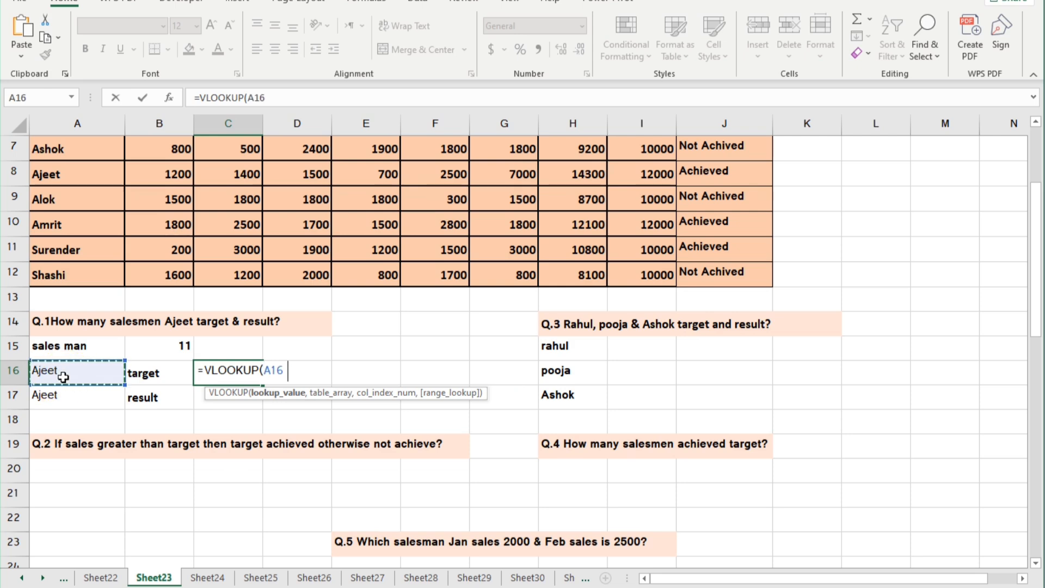
type(",")
scroll(104, 288, "up", 2)
left_click_drag(92, 149, 732, 419)
type(",")
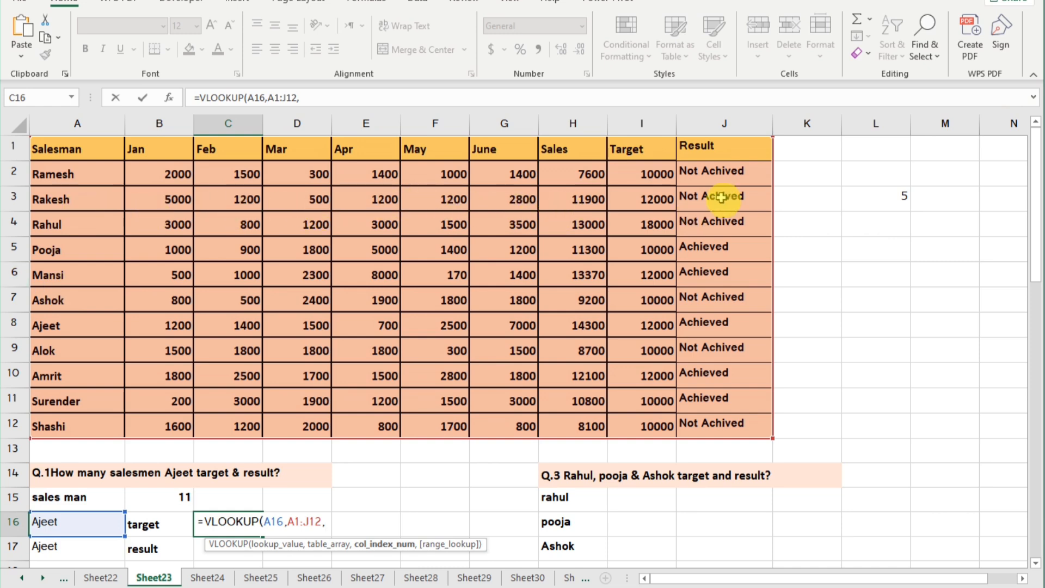
scroll(522, 419, "down", 3)
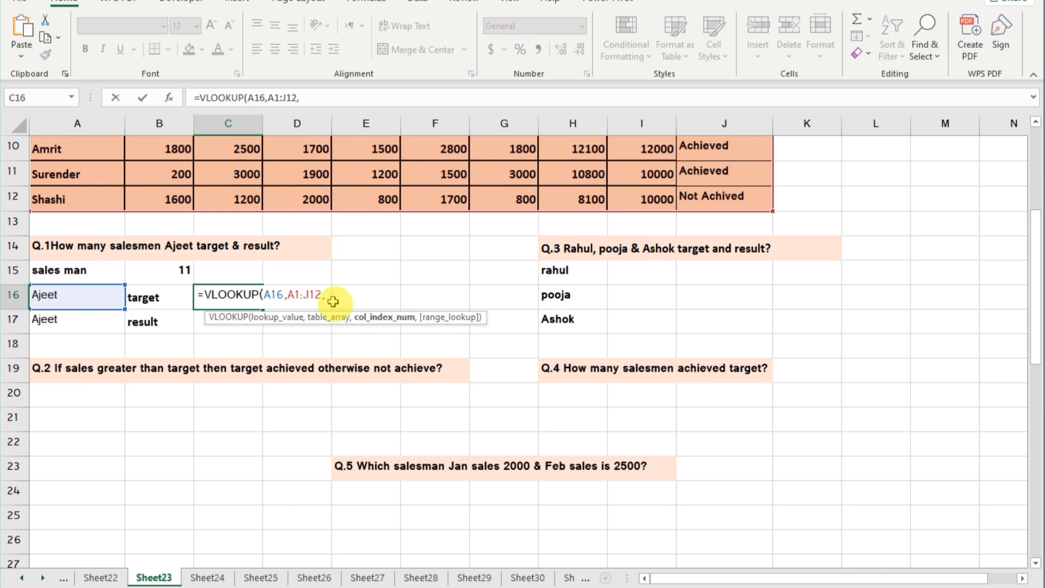
type("9,0")
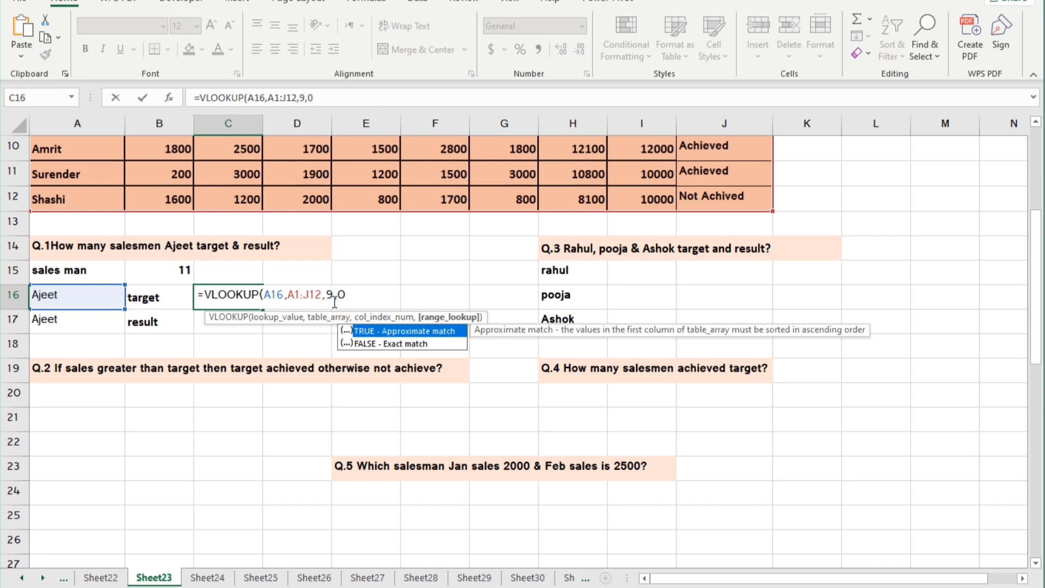
type(")")
key("Return")
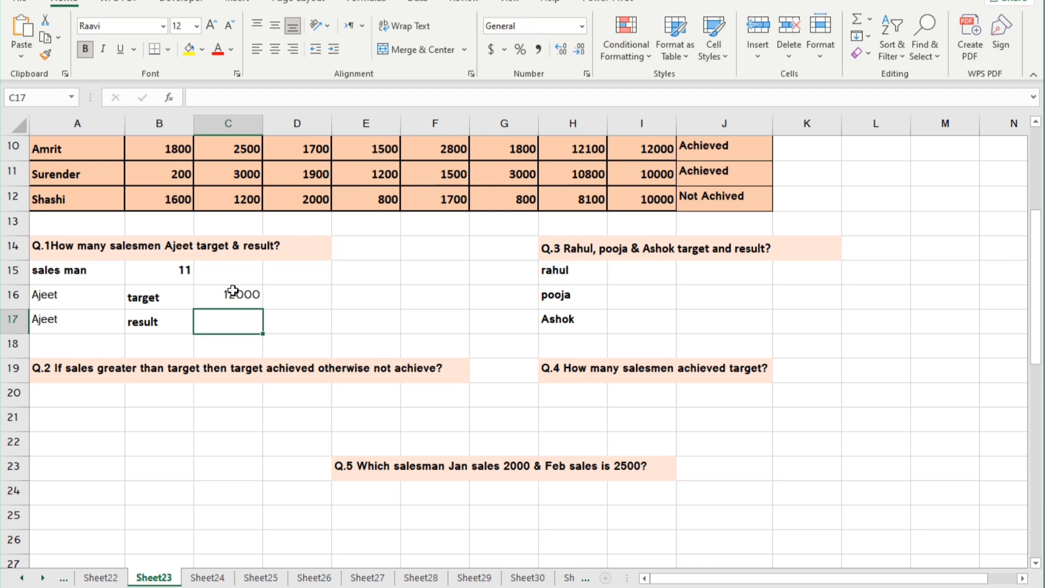
Look up the salesman's result in cell C17 with =VLOOKUP(A17,A1:J12,10,0).
left_click(226, 314)
type("=vl")
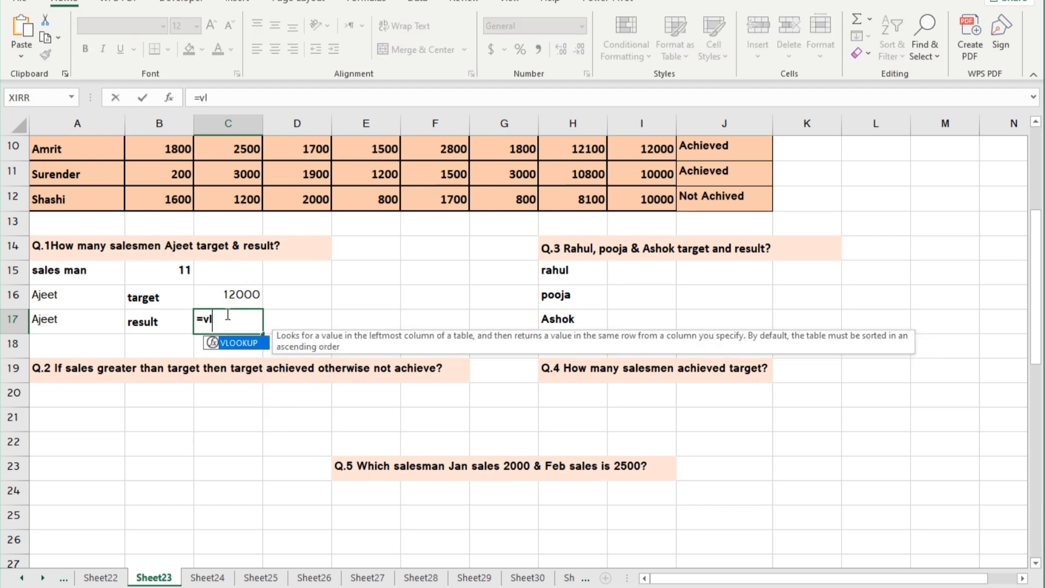
key("Tab")
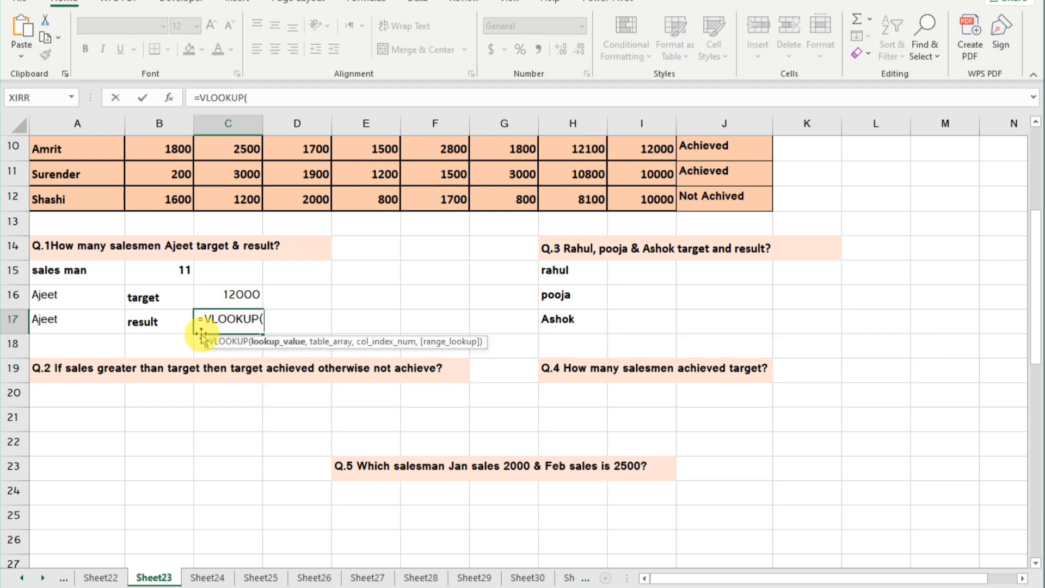
left_click(55, 320)
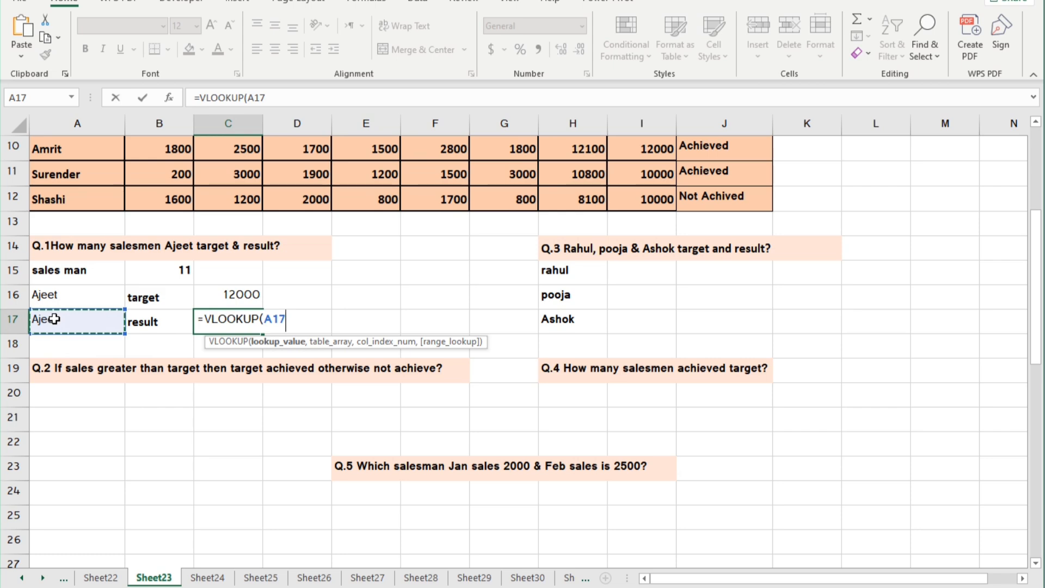
type(",")
scroll(202, 251, "up", 3)
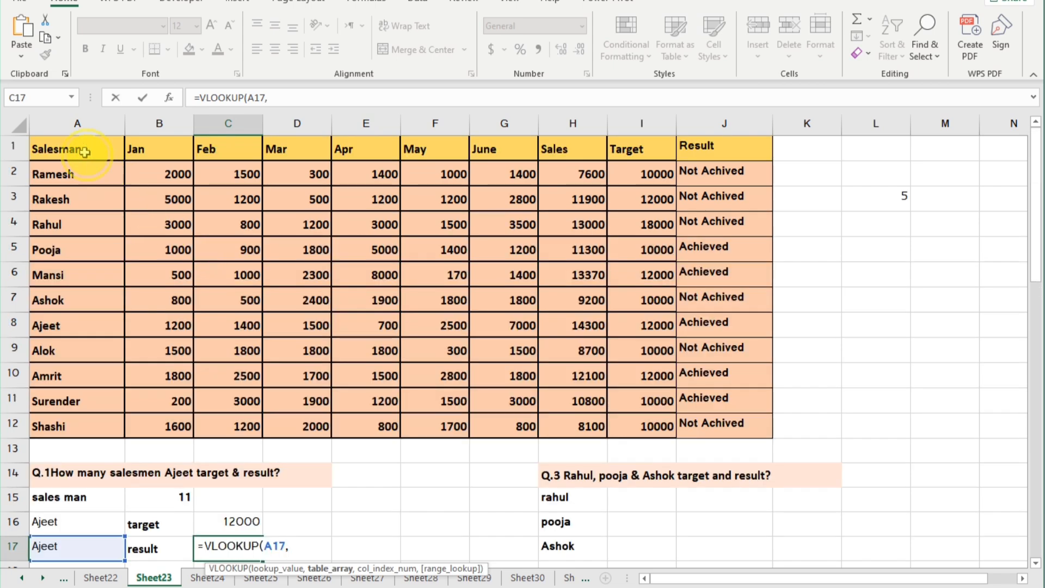
left_click_drag(82, 150, 714, 427)
type(",")
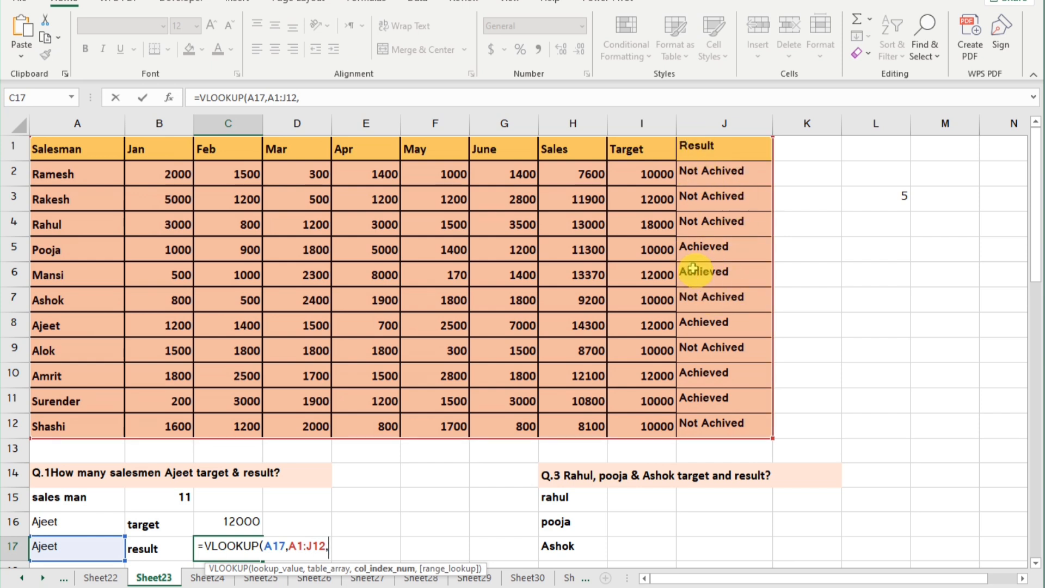
type("10,")
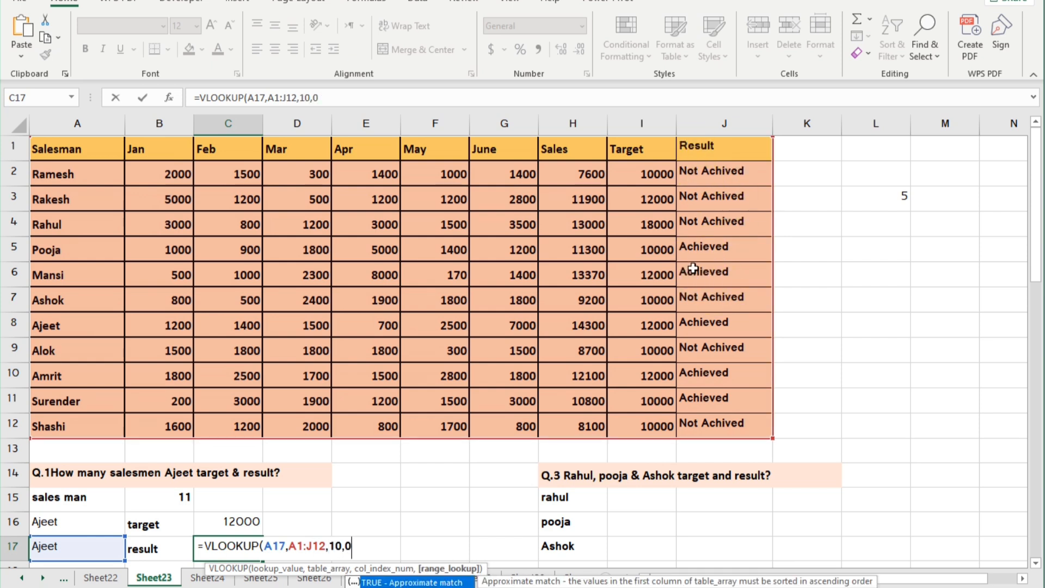
type("0)")
key("Return")
Answer Q.2 in cell B20 with =IF(H2>I2,"Achieve","Not Achieved"), comparing the first salesman's sales with the target.
scroll(702, 283, "down", 3)
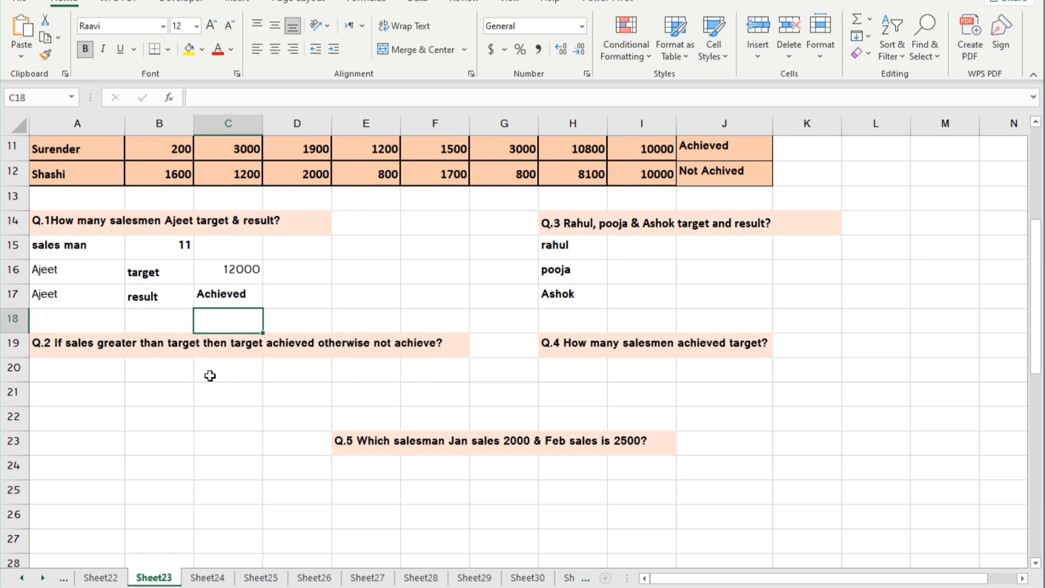
left_click(152, 366)
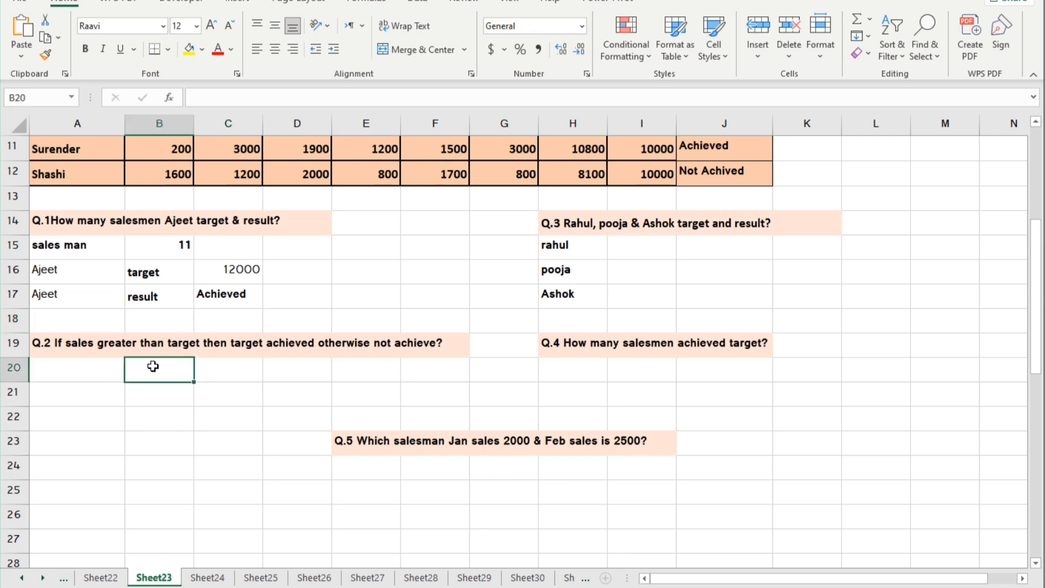
type("=if")
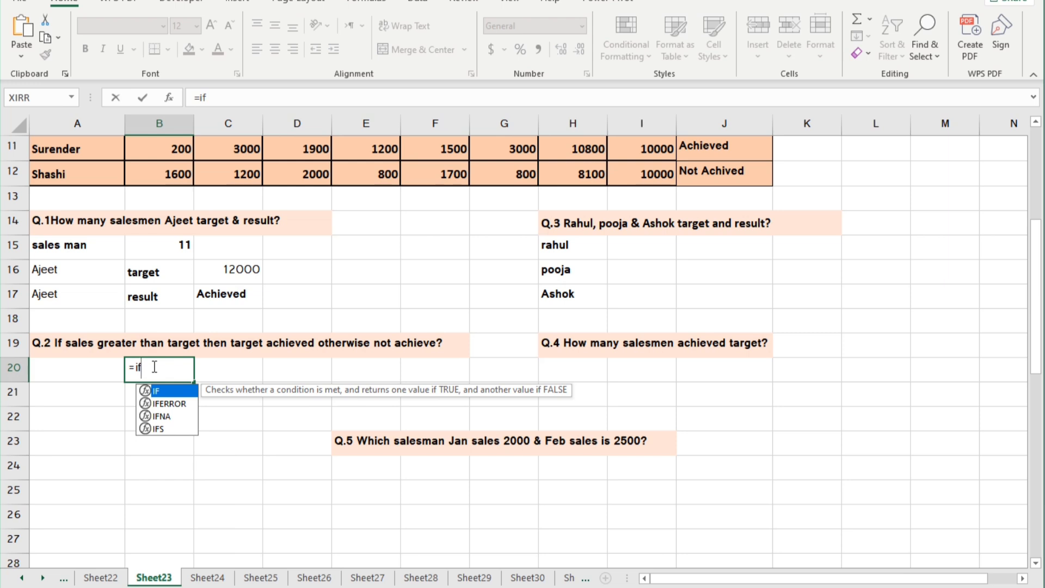
type("(")
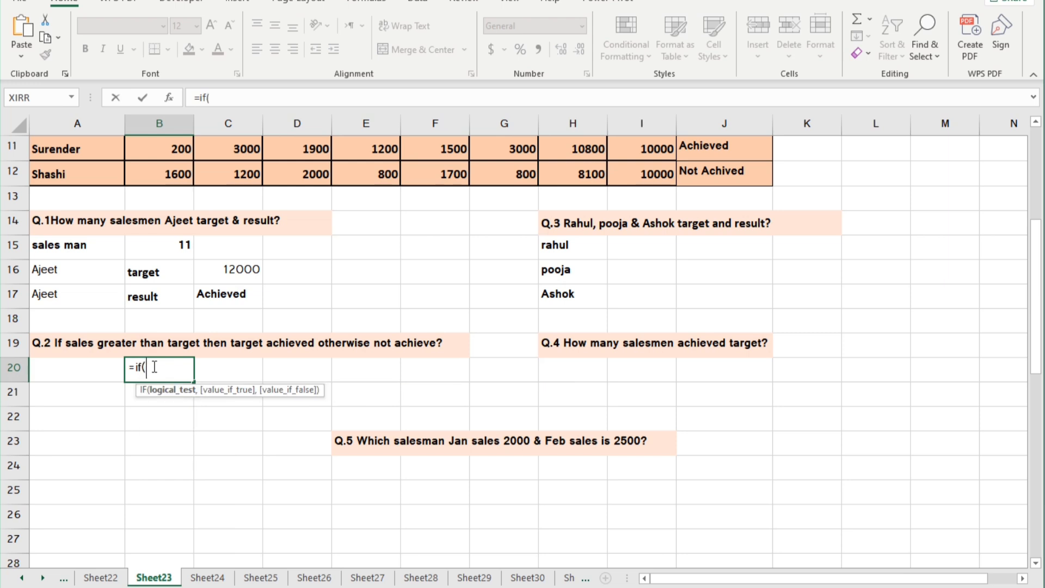
scroll(318, 370, "up", 3)
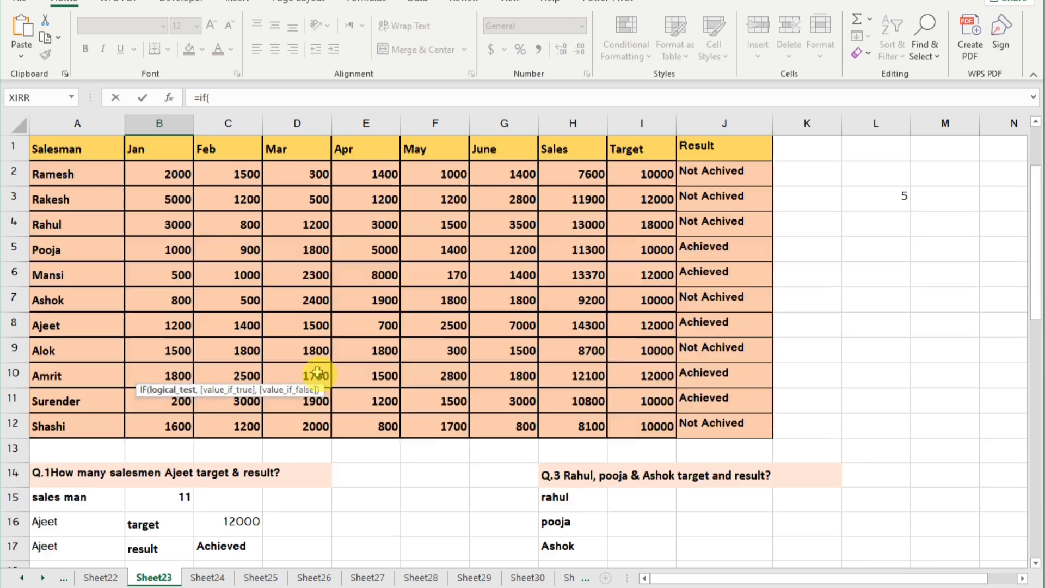
left_click(566, 174)
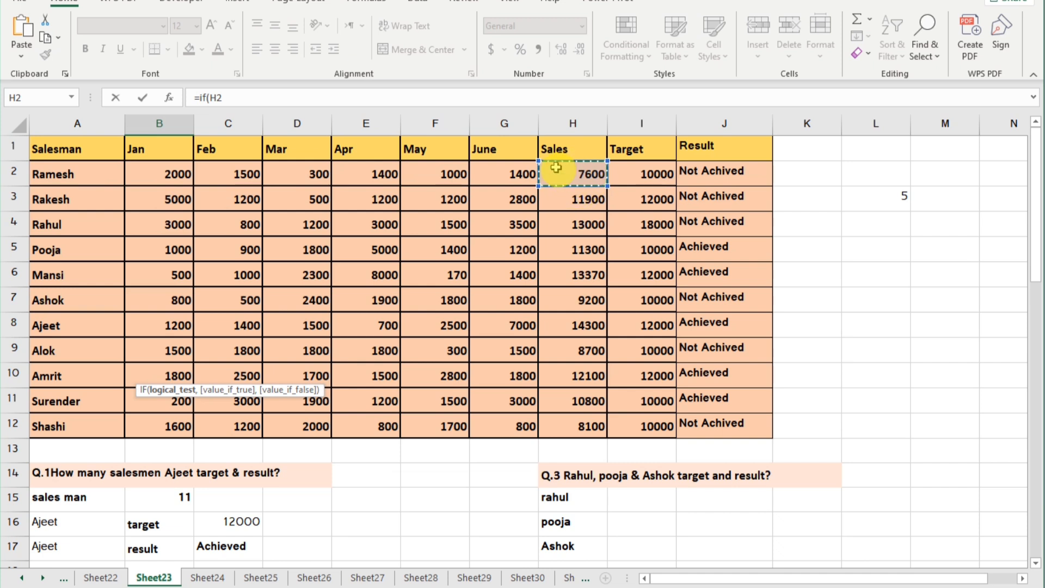
type(">")
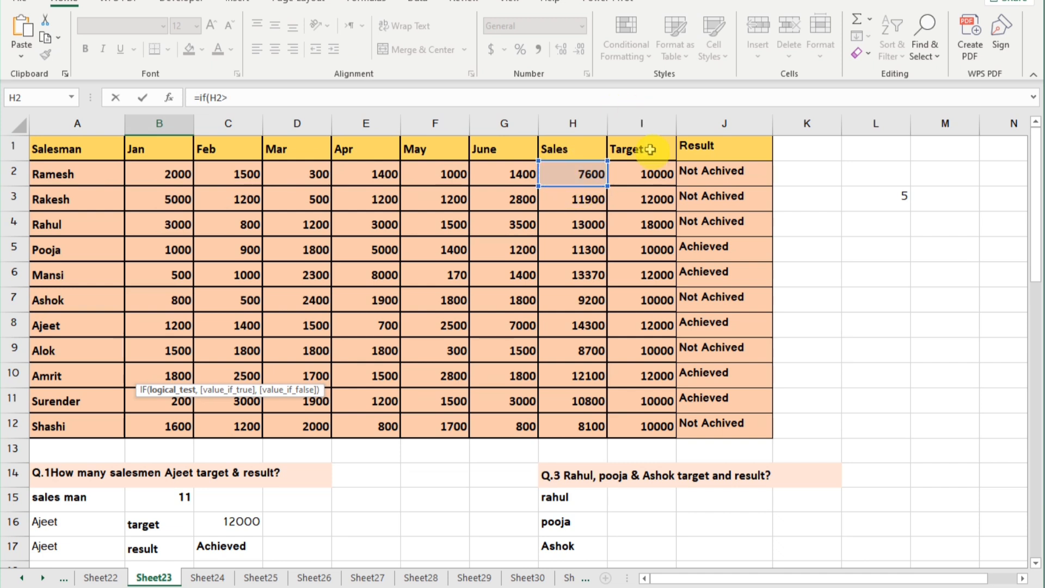
left_click(634, 167)
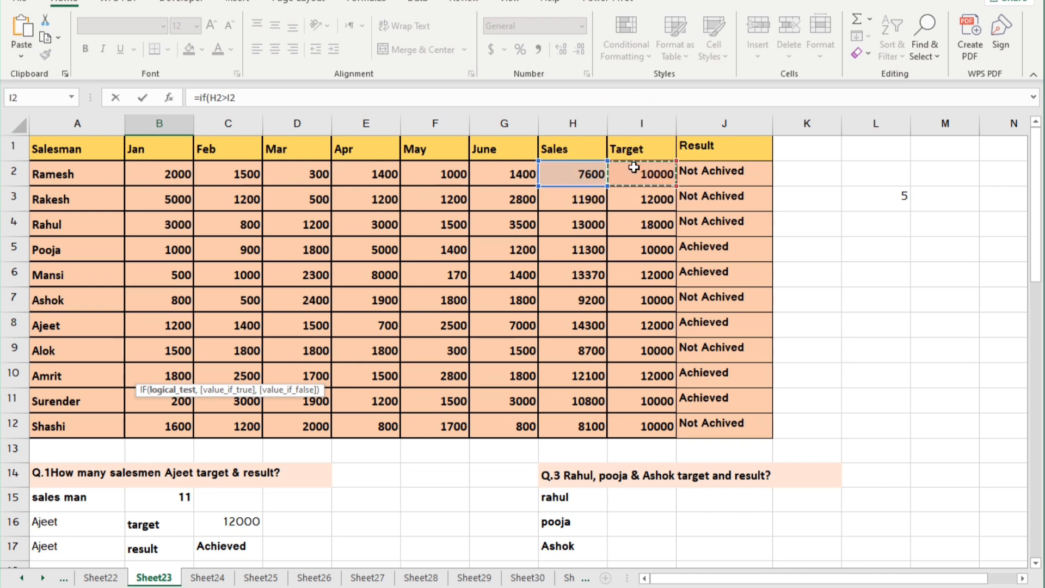
type(",\"Achieve")
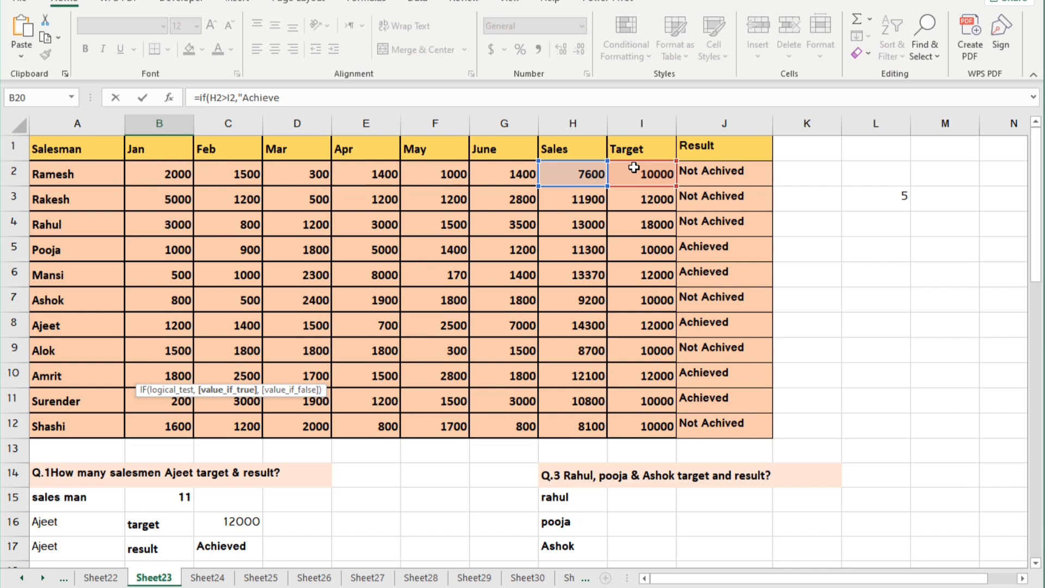
type(",\"Not Achieved\"")
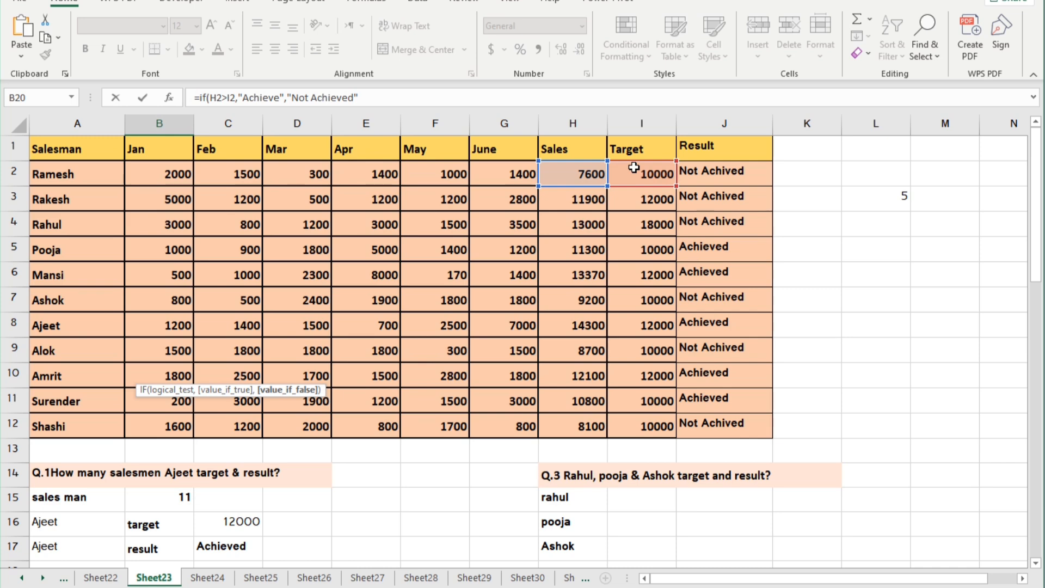
key("Return")
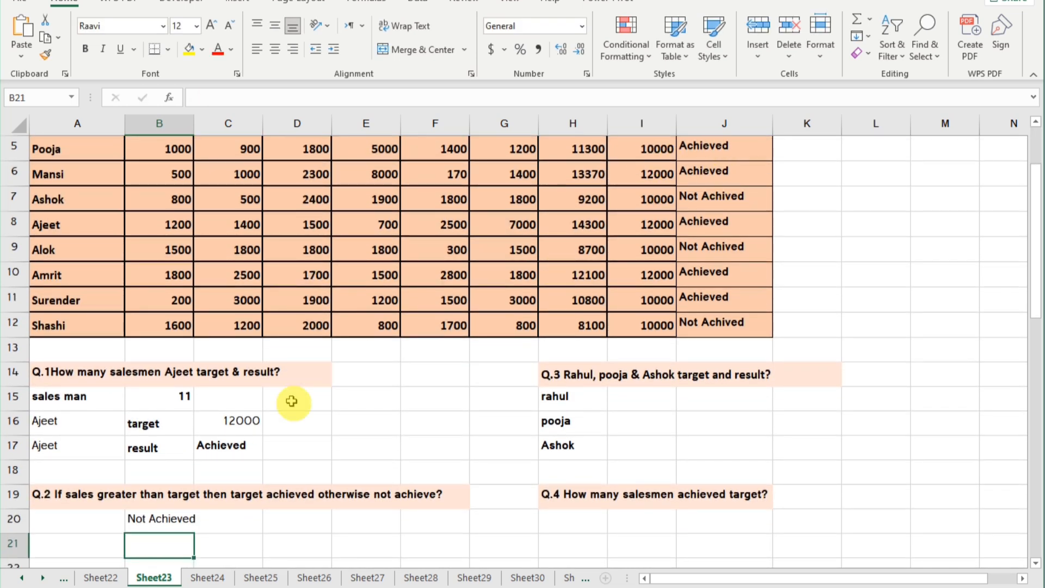
Look up the target of the first salesman listed under Q.3 in cell I15 with =VLOOKUP(H15,A1:J12,9,0).
scroll(204, 535, "down", 1)
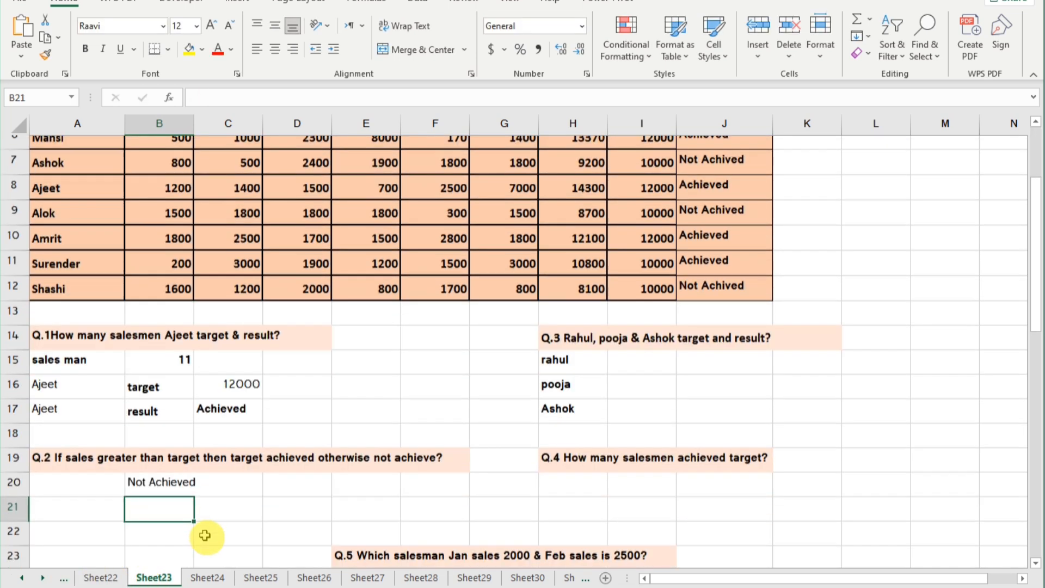
scroll(204, 535, "down", 1)
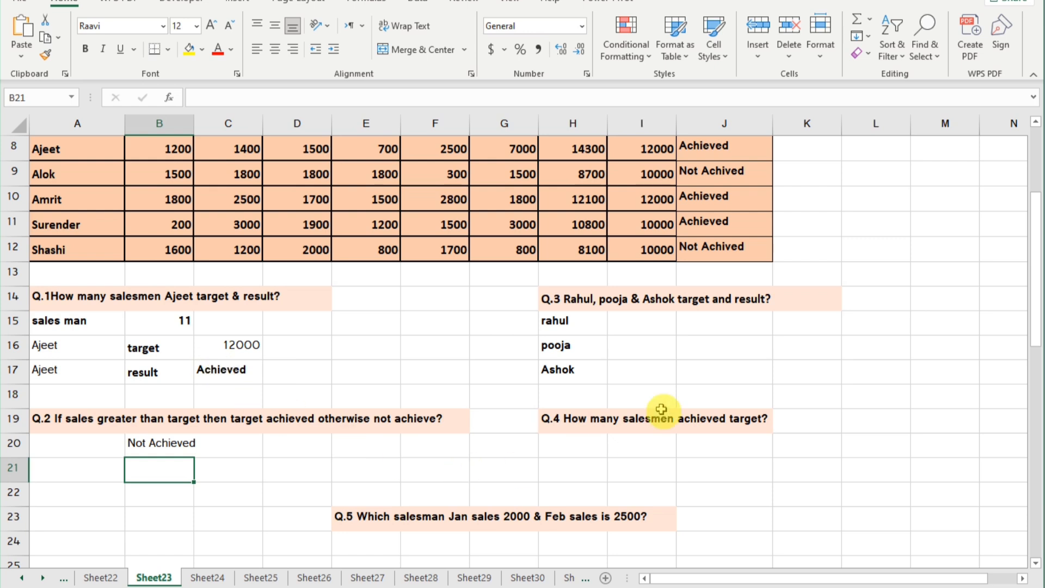
left_click(647, 324)
type("=vl")
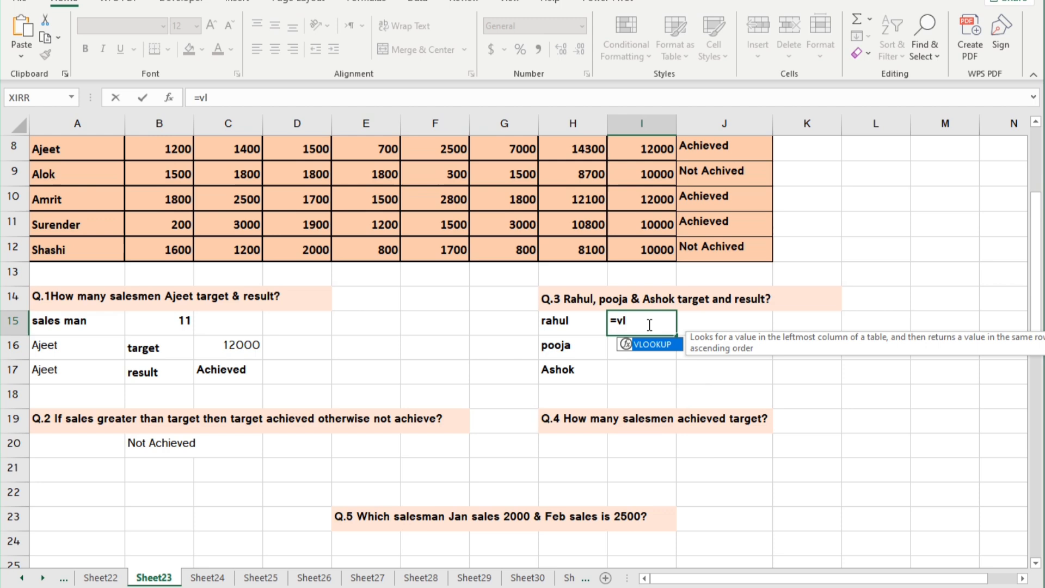
key("Tab")
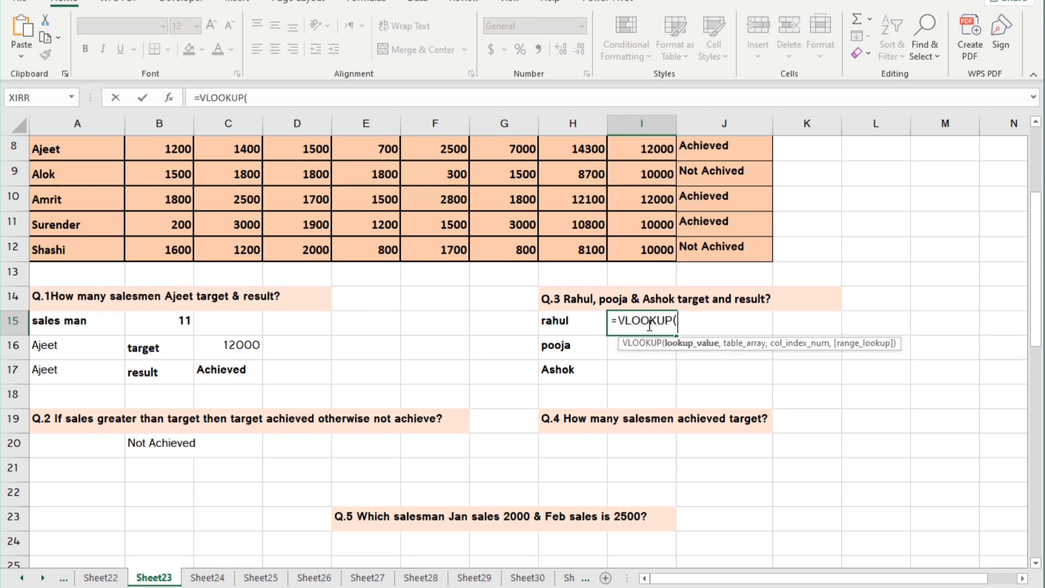
left_click(562, 323)
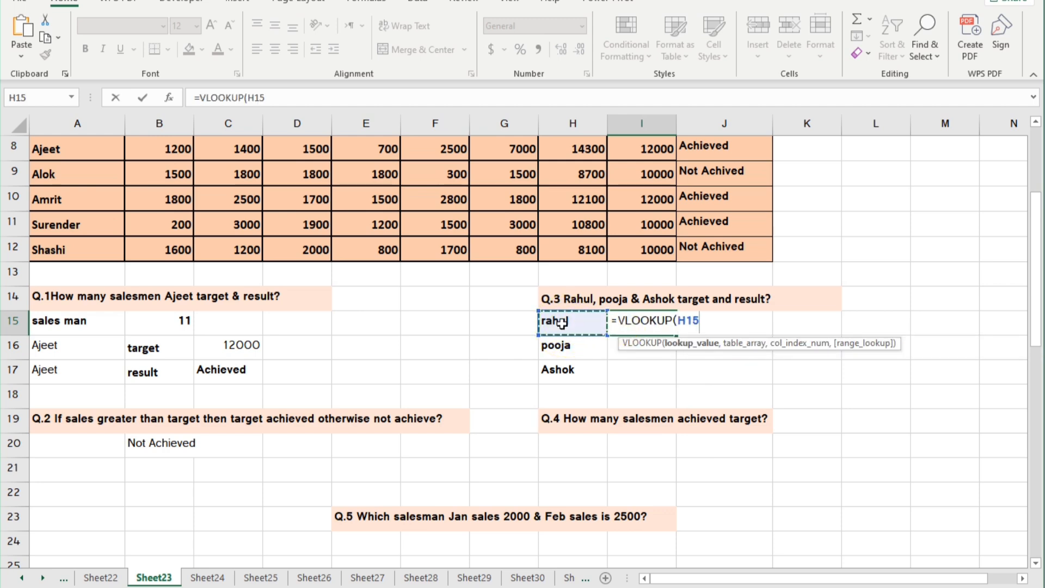
type(",")
scroll(396, 252, "up", 3)
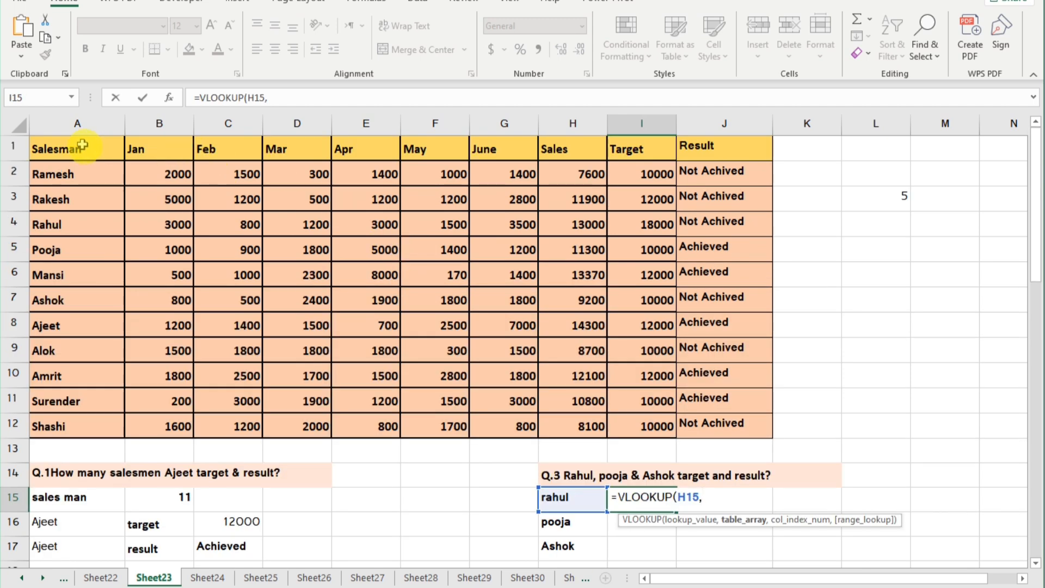
left_click_drag(82, 144, 726, 430)
type(",")
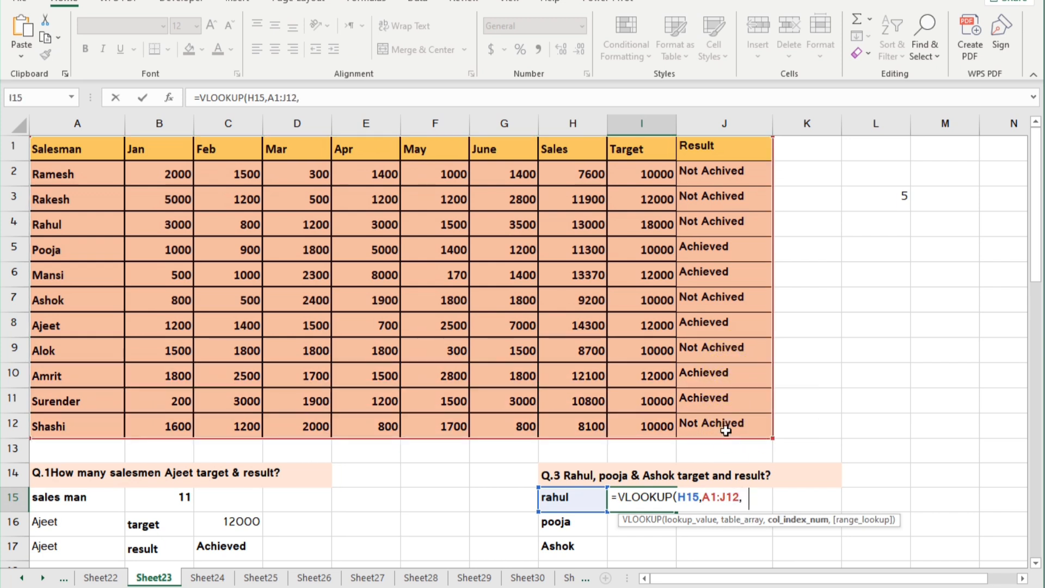
type("9,0")
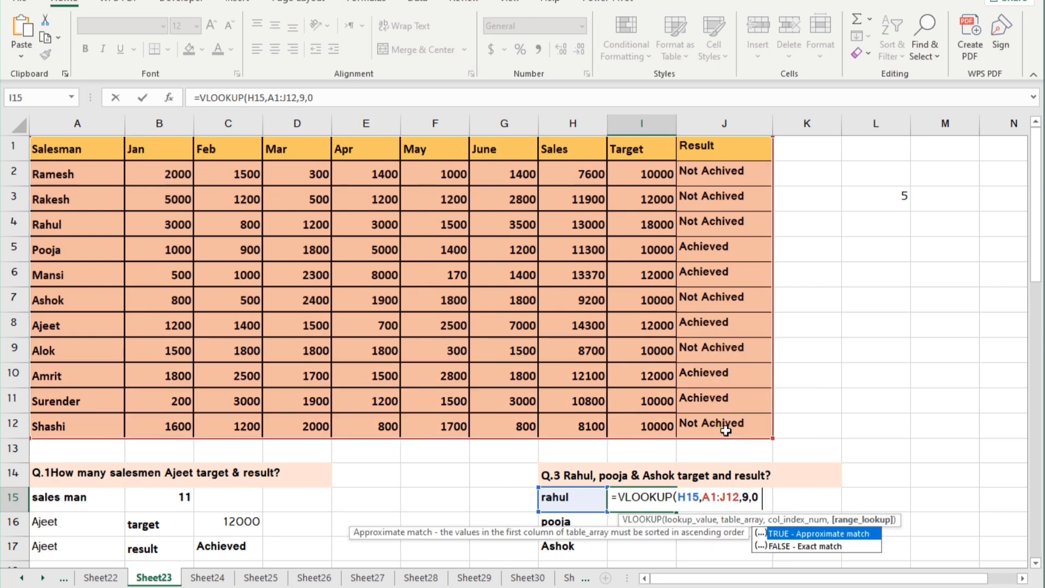
type(")")
key("Return")
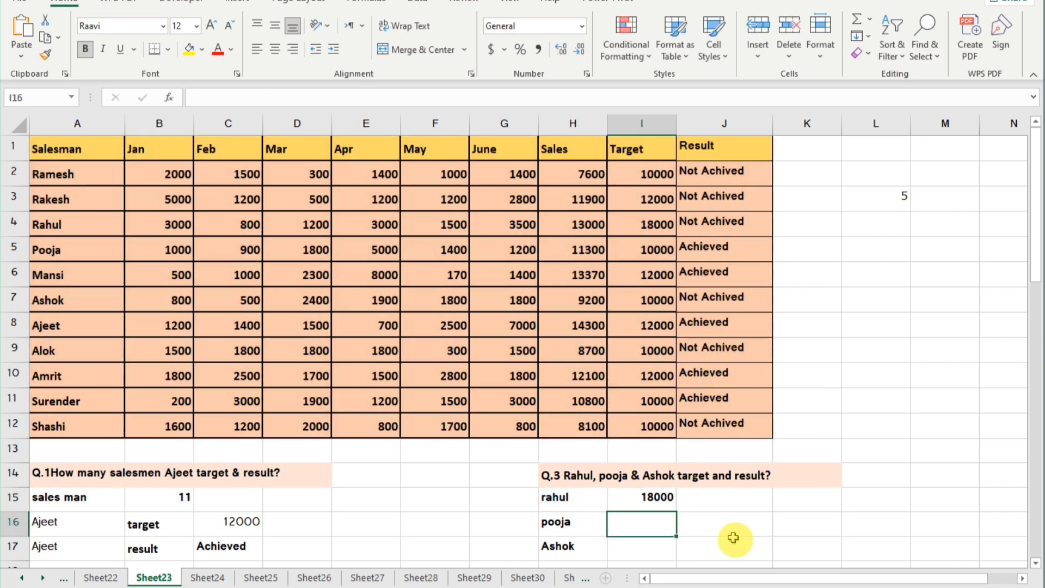
Look up the same salesman's result in cell J15 with =VLOOKUP(H15,A1:J12,10,0).
left_click(720, 498)
type("=vl")
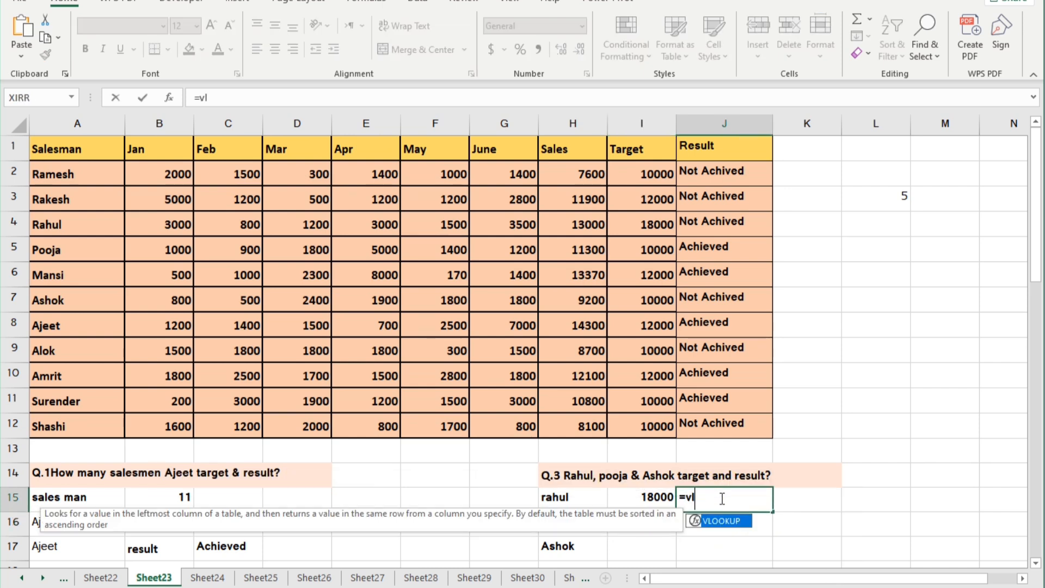
key("Tab")
left_click(578, 497)
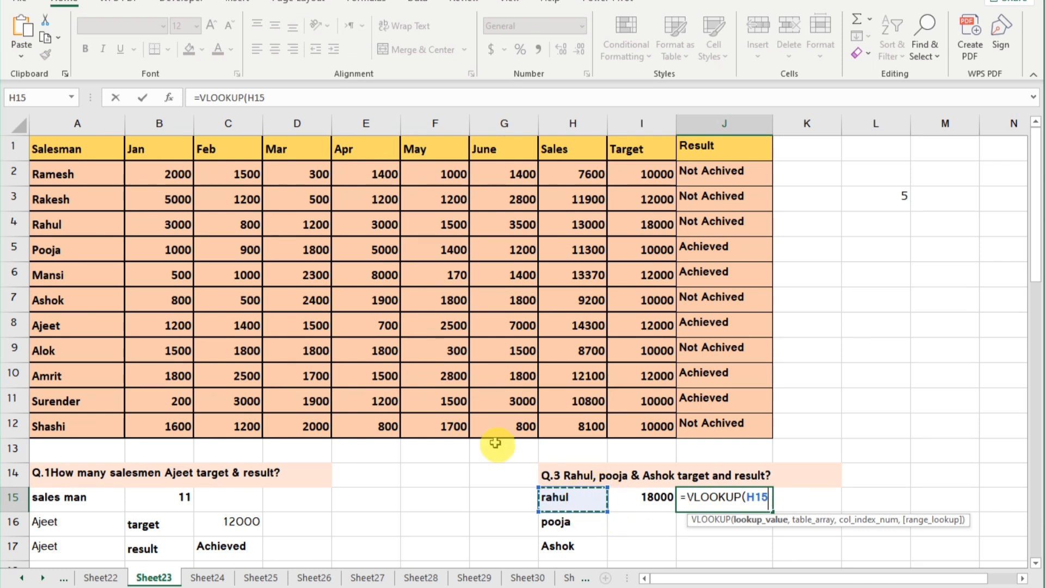
type(",")
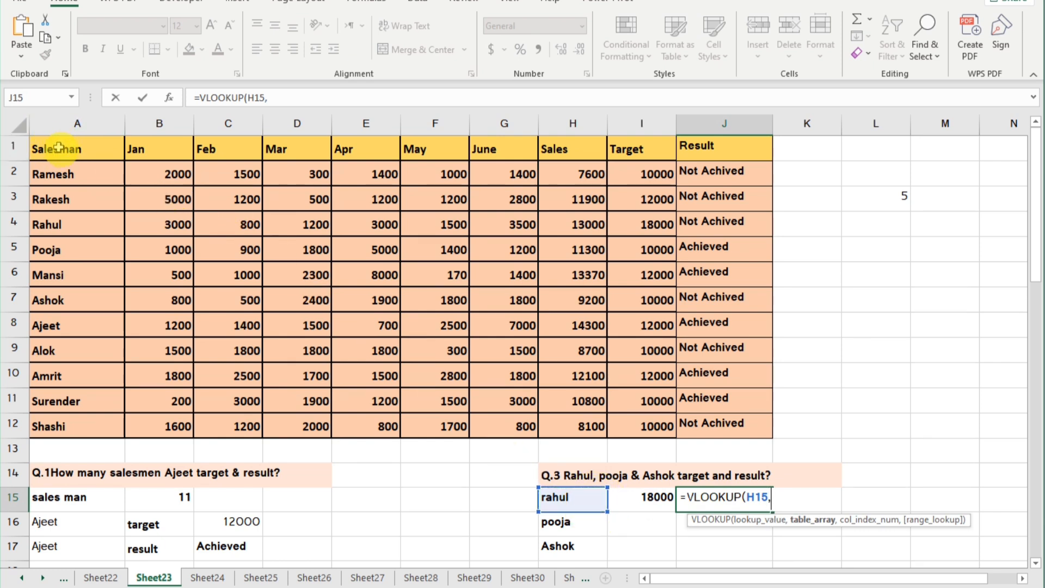
left_click_drag(64, 148, 753, 416)
type(",")
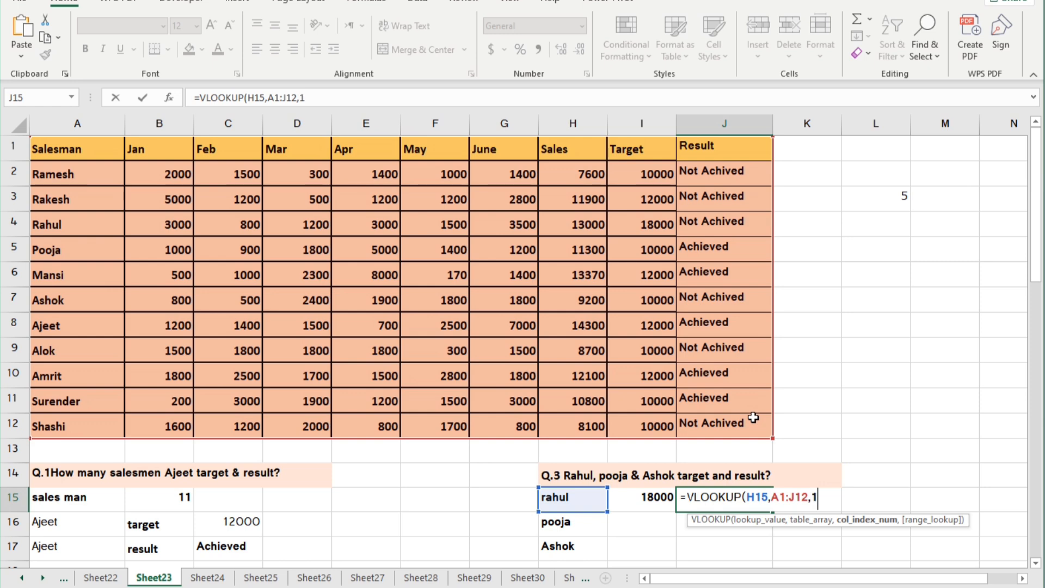
type("10,0)")
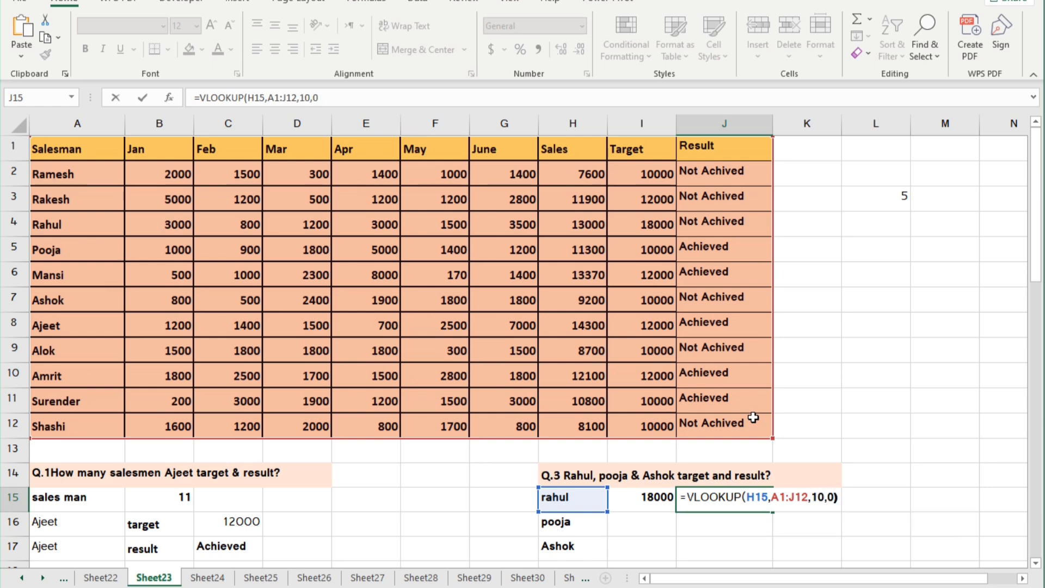
key("Return")
Look up the target of the second salesman listed under Q.3 in cell I16 with =VLOOKUP(H16,A1:J12,9,0).
scroll(758, 419, "down", 1)
left_click(659, 447)
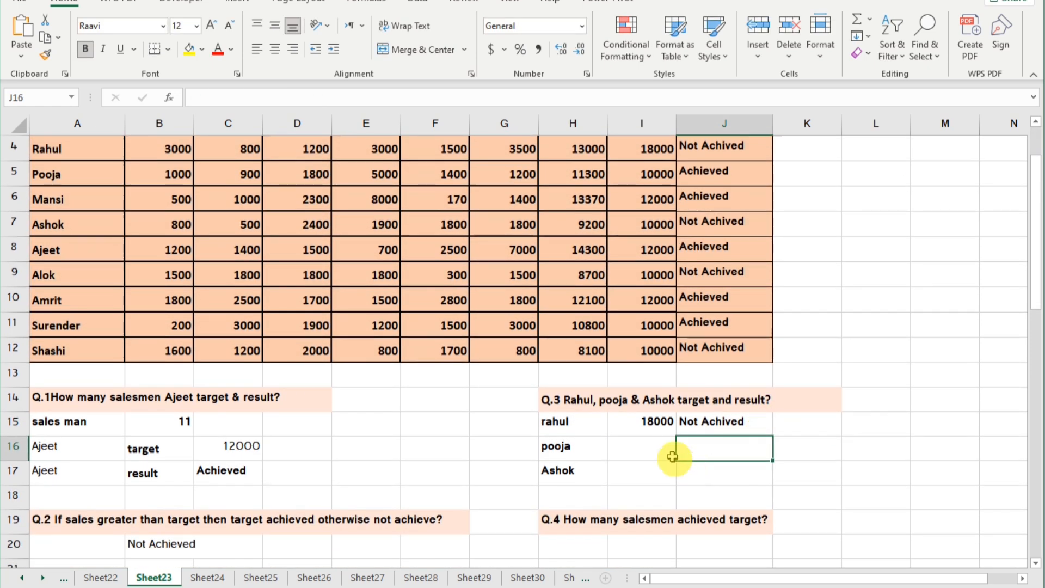
left_click(660, 446)
type("=vlo")
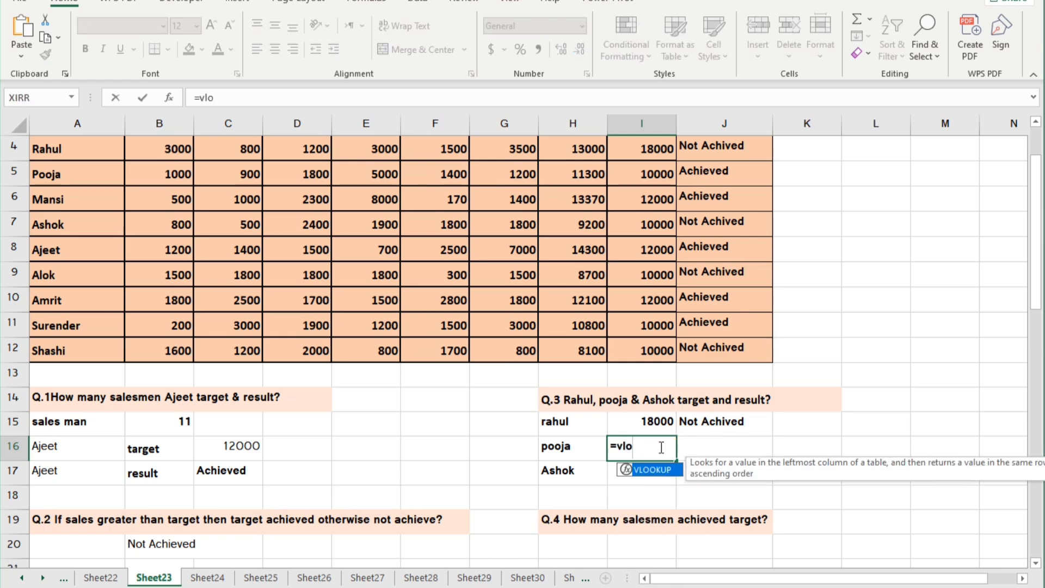
key("Tab")
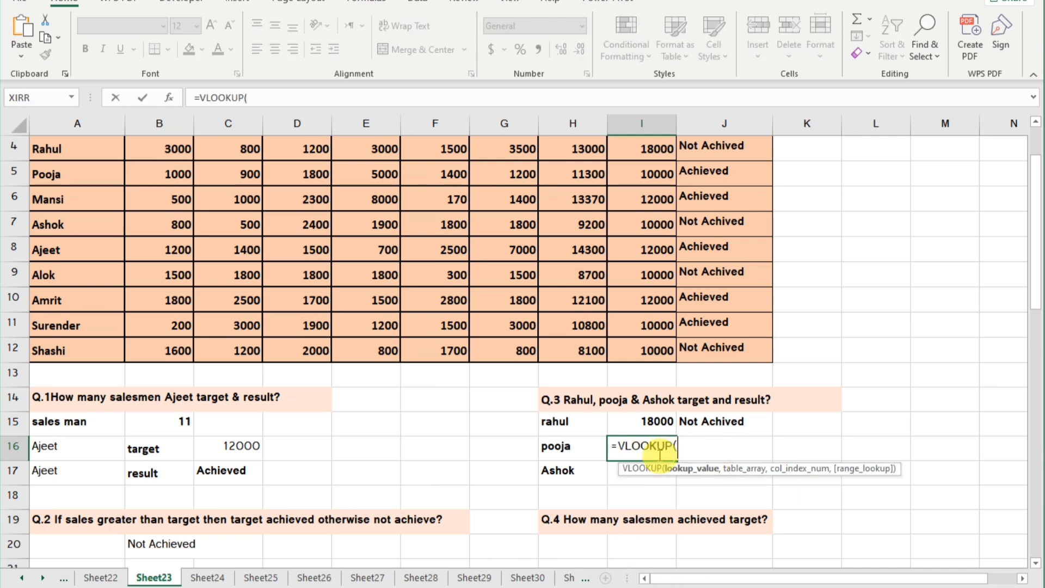
left_click(577, 446)
type(",")
scroll(310, 321, "up", 1)
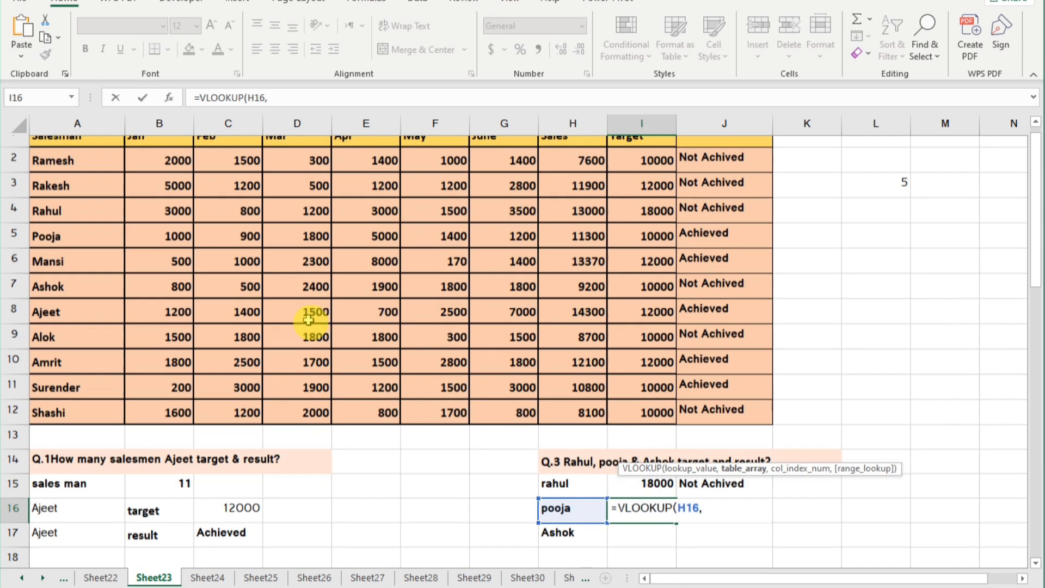
left_click_drag(77, 147, 736, 416)
type(",")
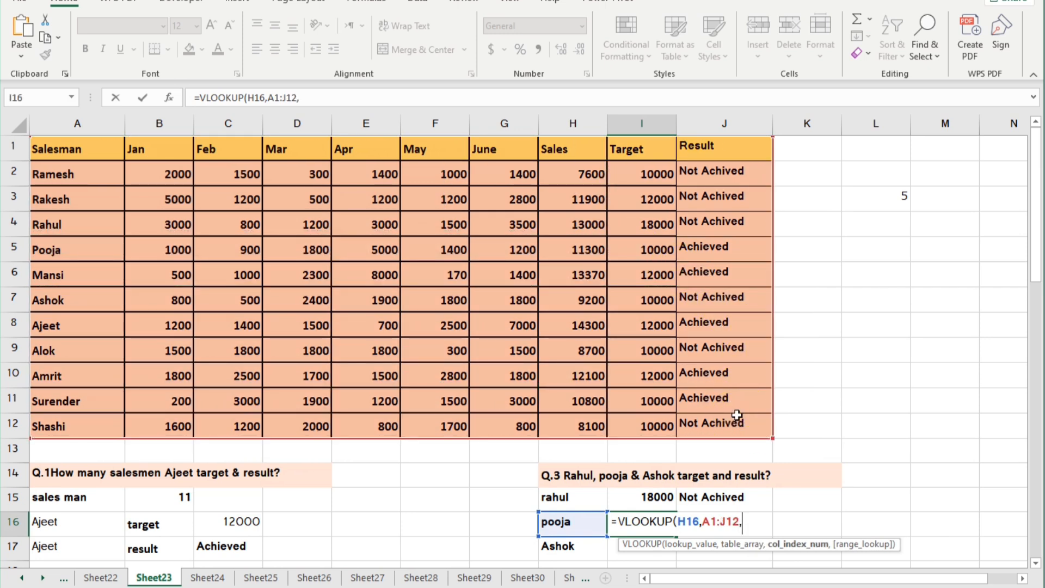
type("9,0)")
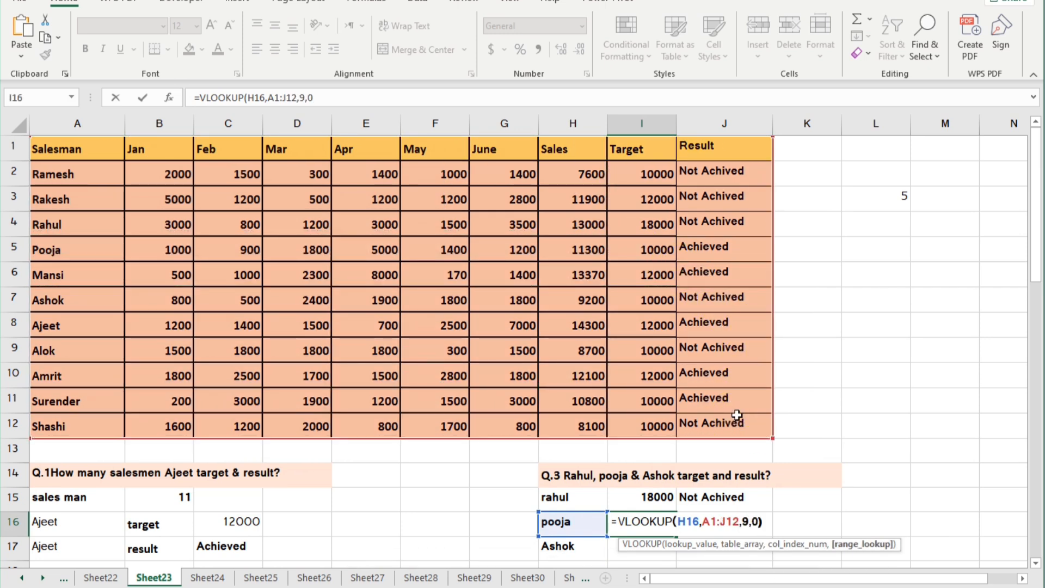
key("Return")
Look up the result of the second salesman listed under Q.3 in cell J16 with =VLOOKUP(H16,A1:J12,10,0).
left_click(730, 522)
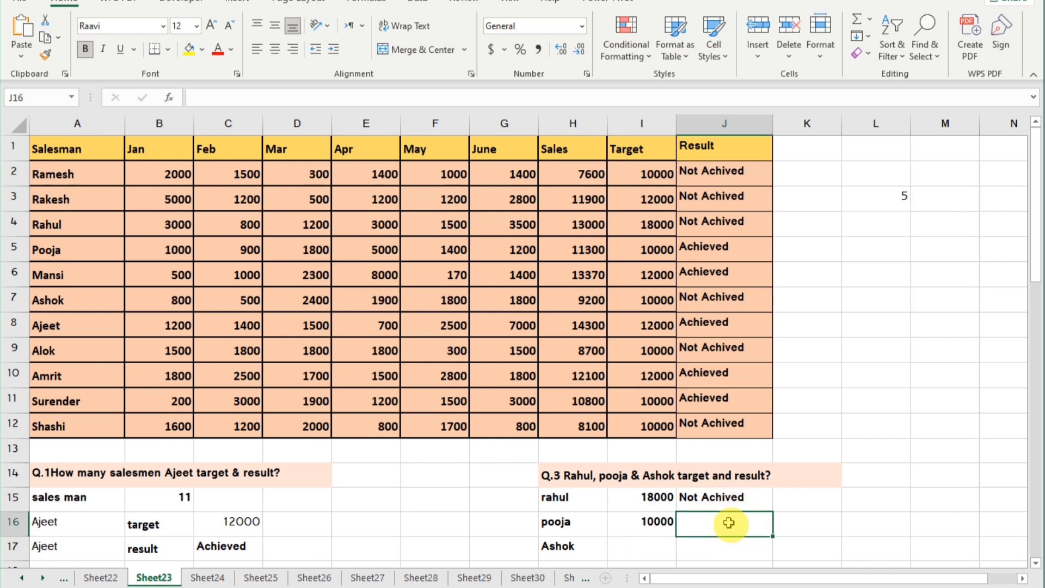
type("=vl")
key("Tab")
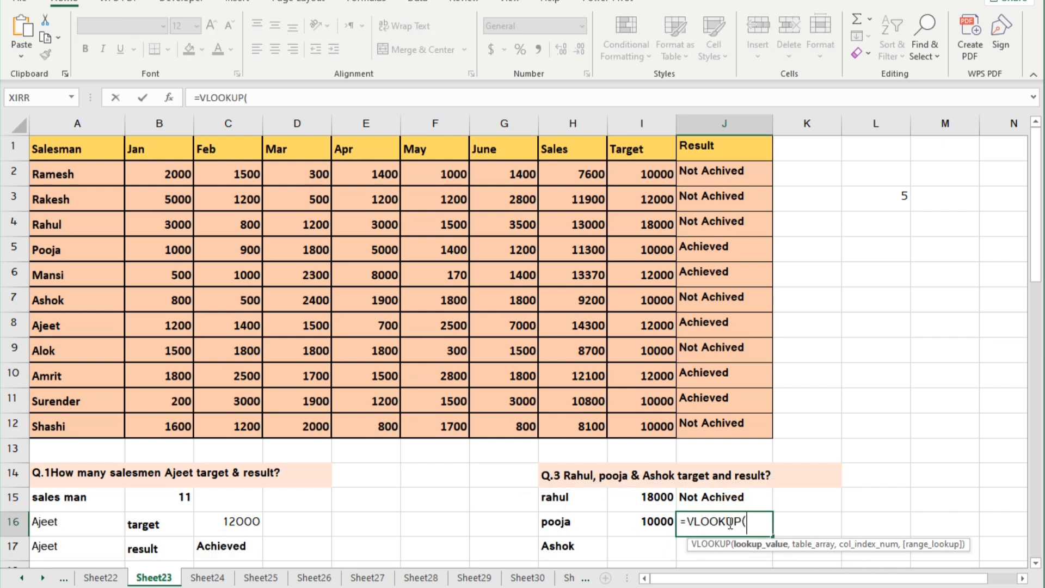
left_click(555, 523)
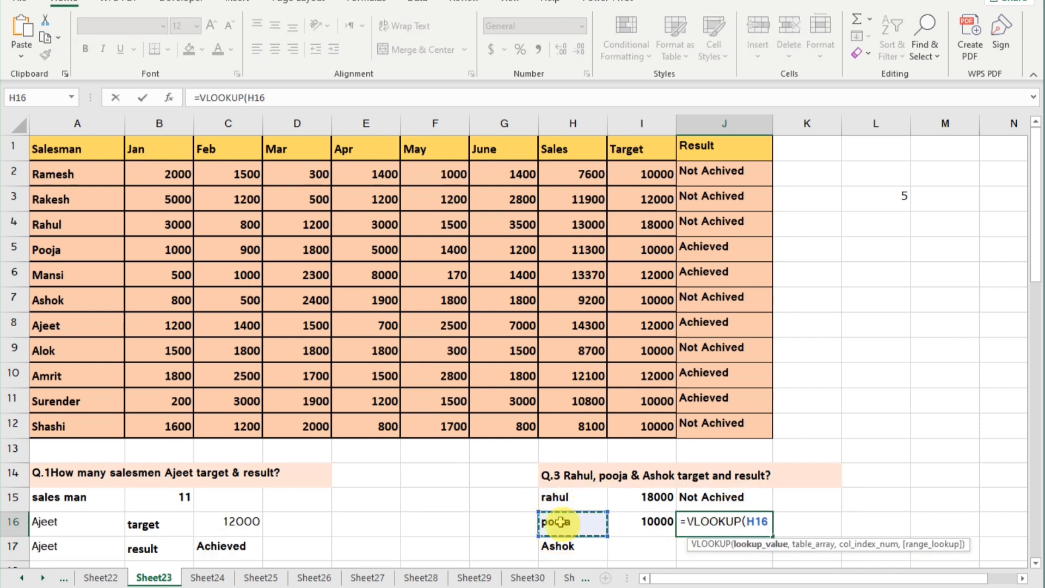
type(",")
left_click_drag(71, 156, 725, 419)
type(",")
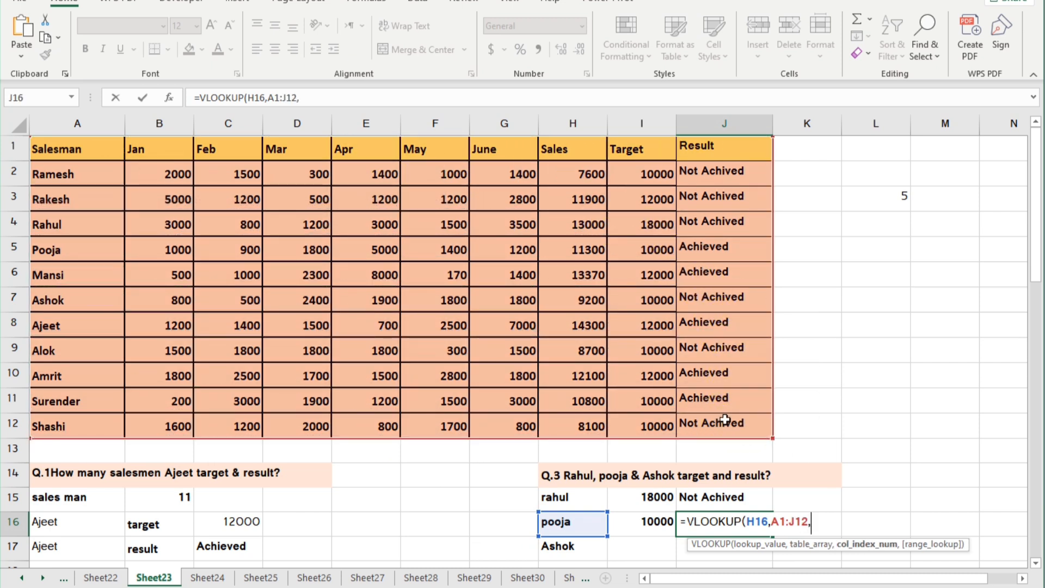
type("10,0")
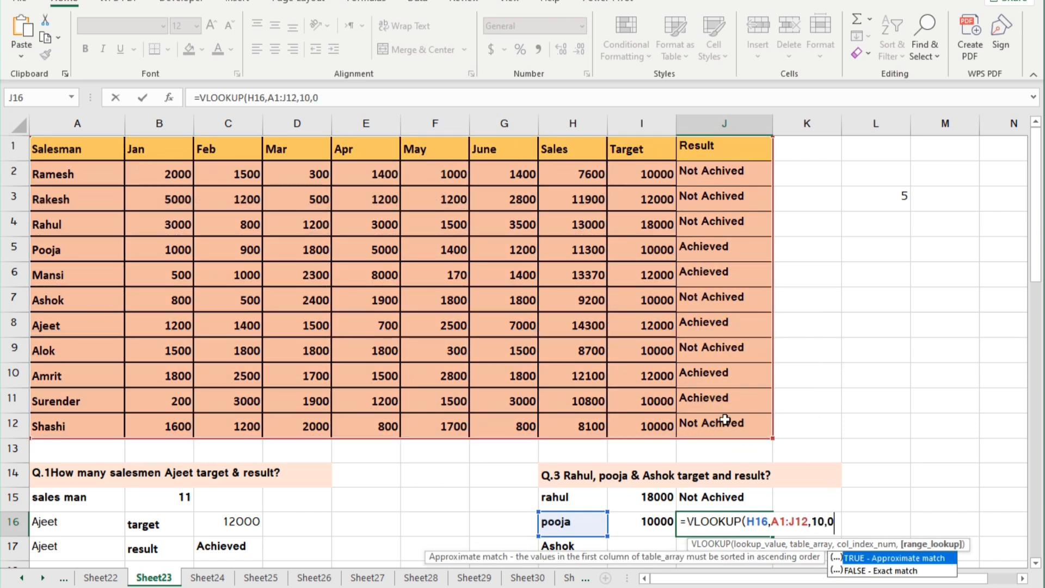
type(")")
key("Return")
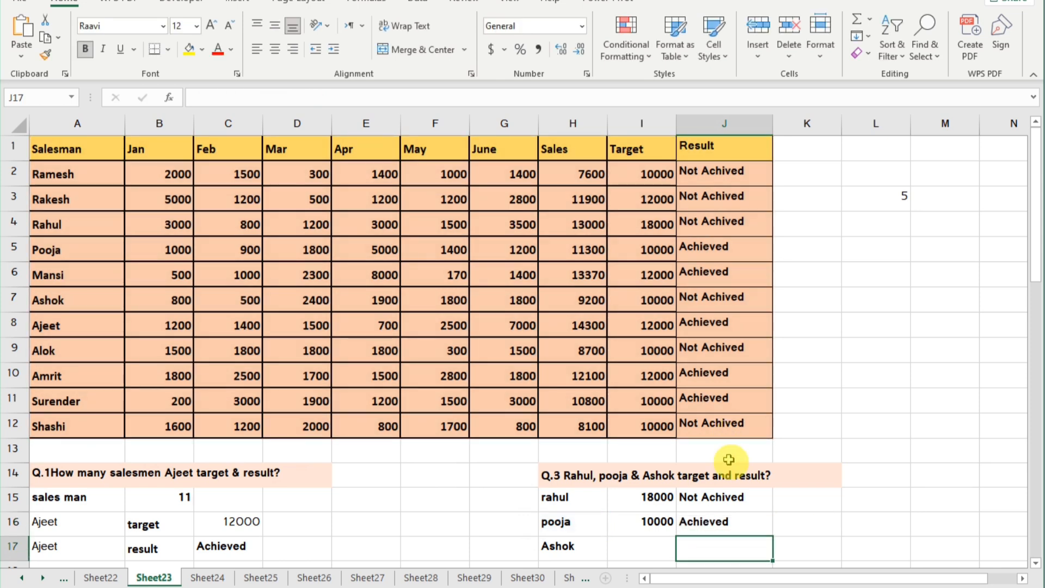
Look up the target of the third salesman listed under Q.3 in cell I17 with =VLOOKUP(H17,A1:J12,9,0).
scroll(730, 490, "down", 1)
left_click(639, 468)
type("=")
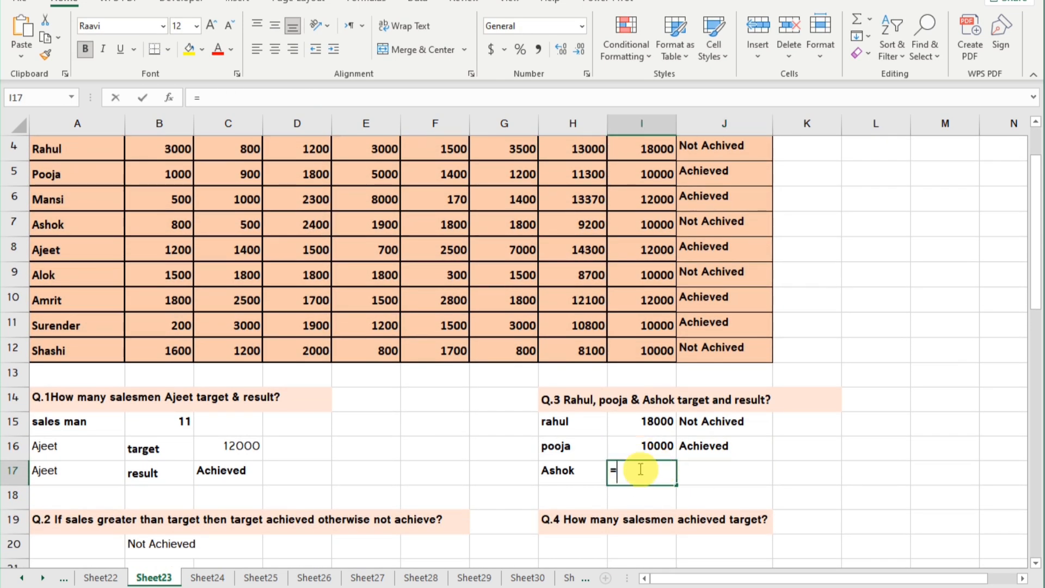
type("vl")
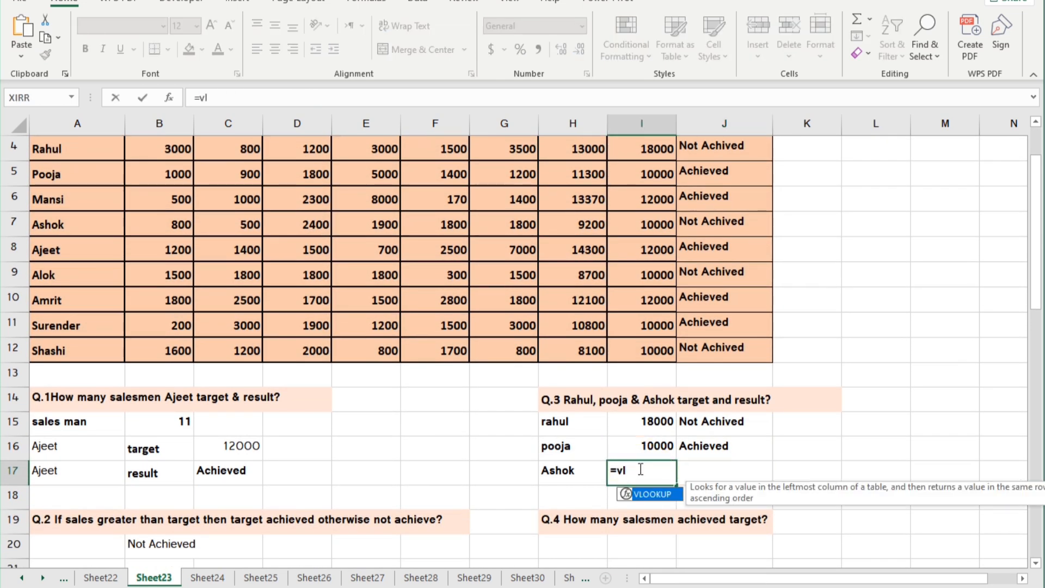
key("Tab")
left_click(562, 471)
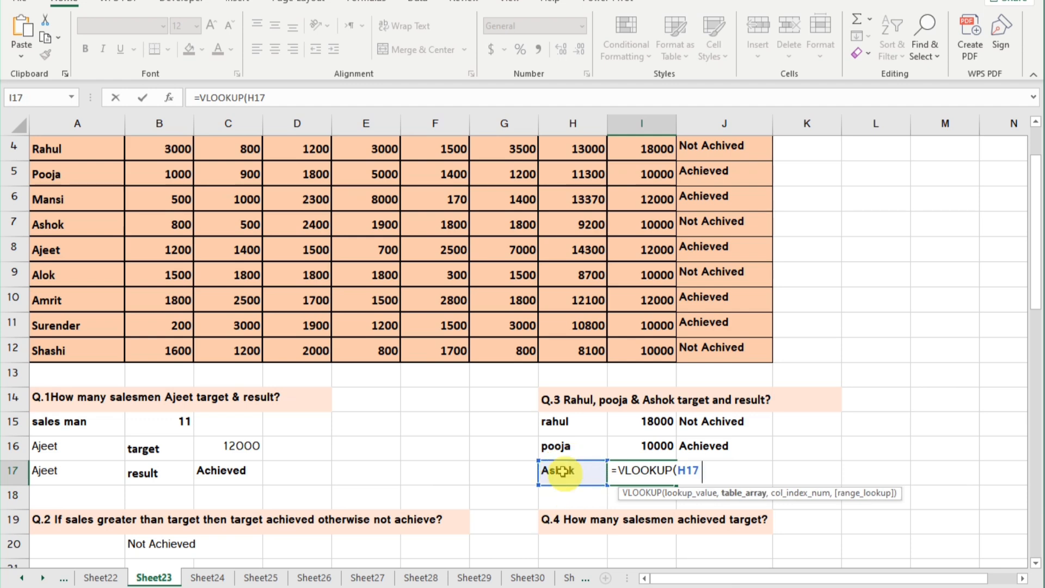
type(",")
scroll(261, 268, "up", 1)
left_click_drag(100, 155, 752, 417)
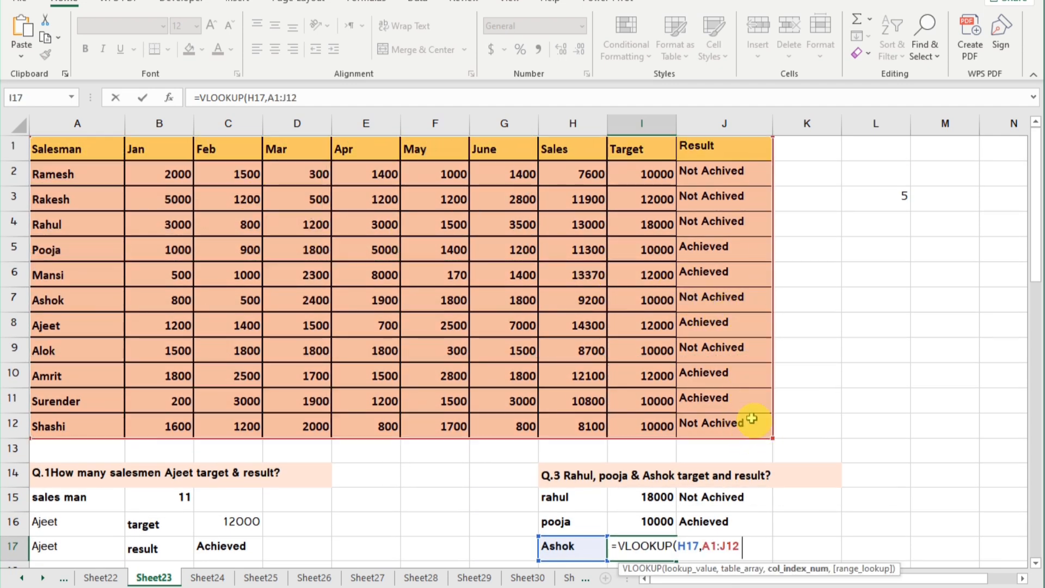
type(",9,0")
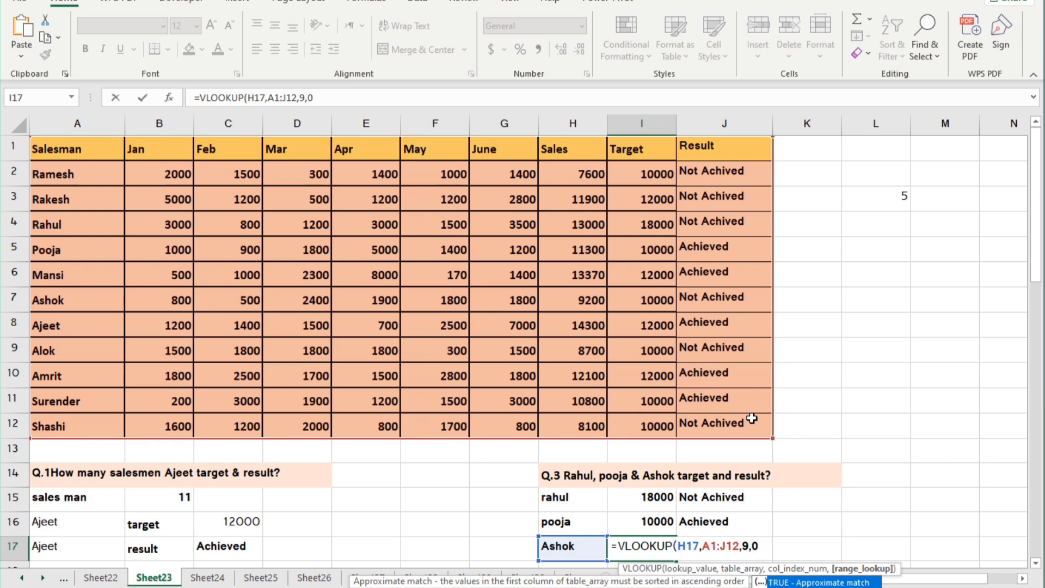
key("Return")
Look up the result of the third salesman listed under Q.3 in cell J17 with =VLOOKUP(H17,A1:J12,10,0).
scroll(751, 388, "down", 3)
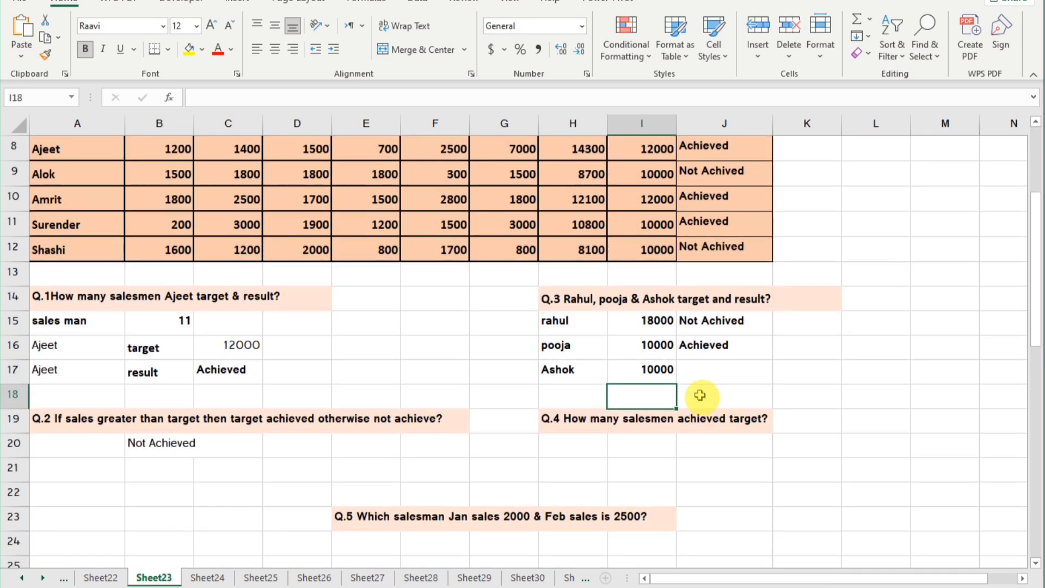
left_click(702, 372)
double_click(700, 373)
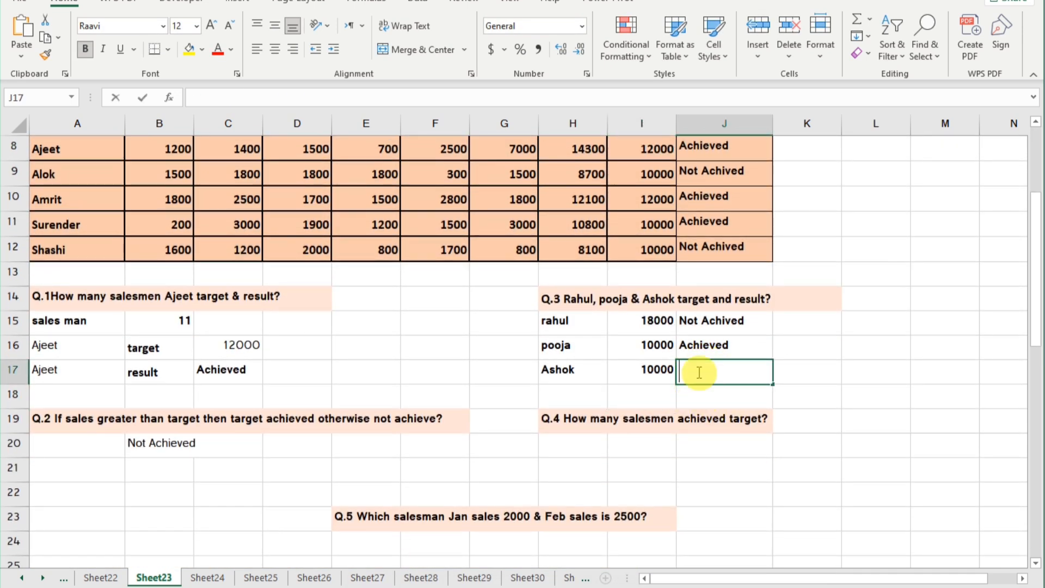
type("=vl")
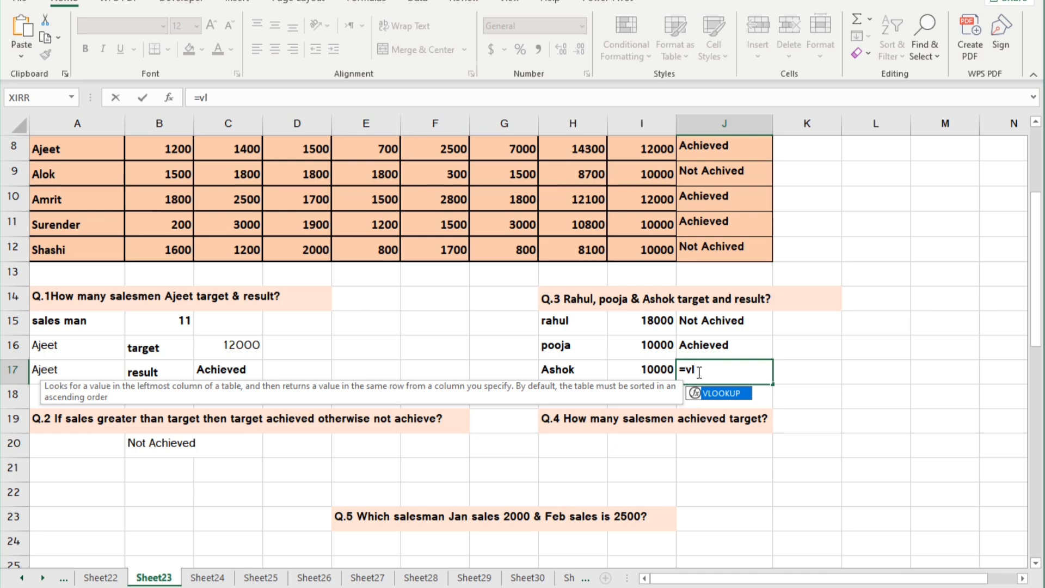
key("Tab")
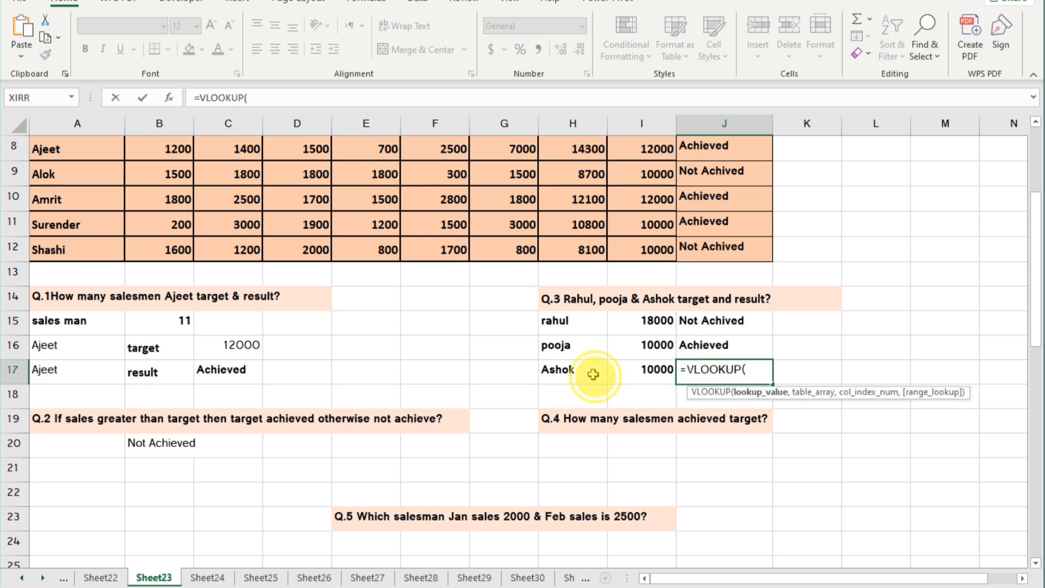
left_click(572, 370)
type(",")
scroll(344, 275, "up", 3)
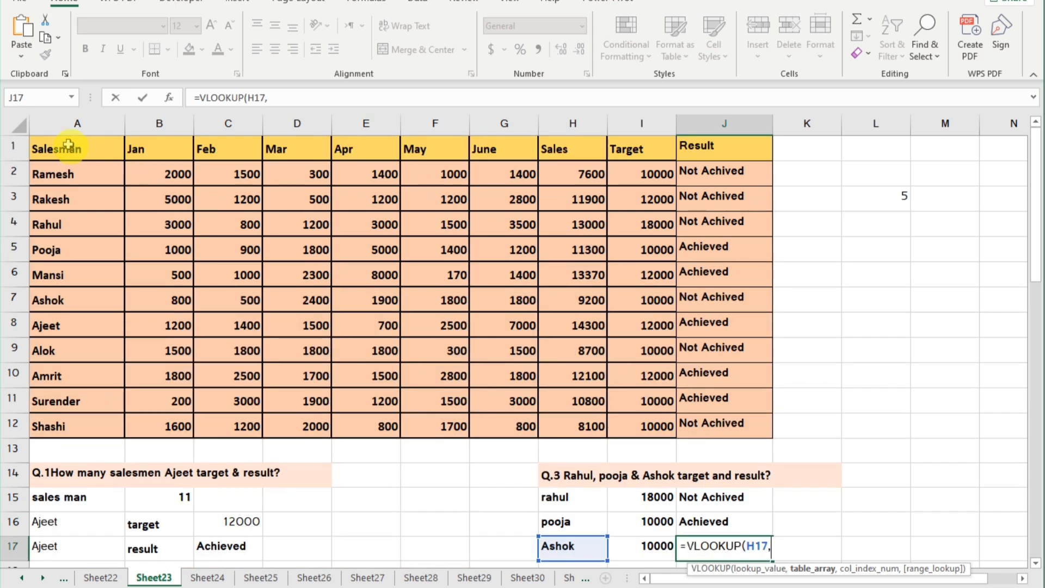
left_click_drag(68, 146, 751, 426)
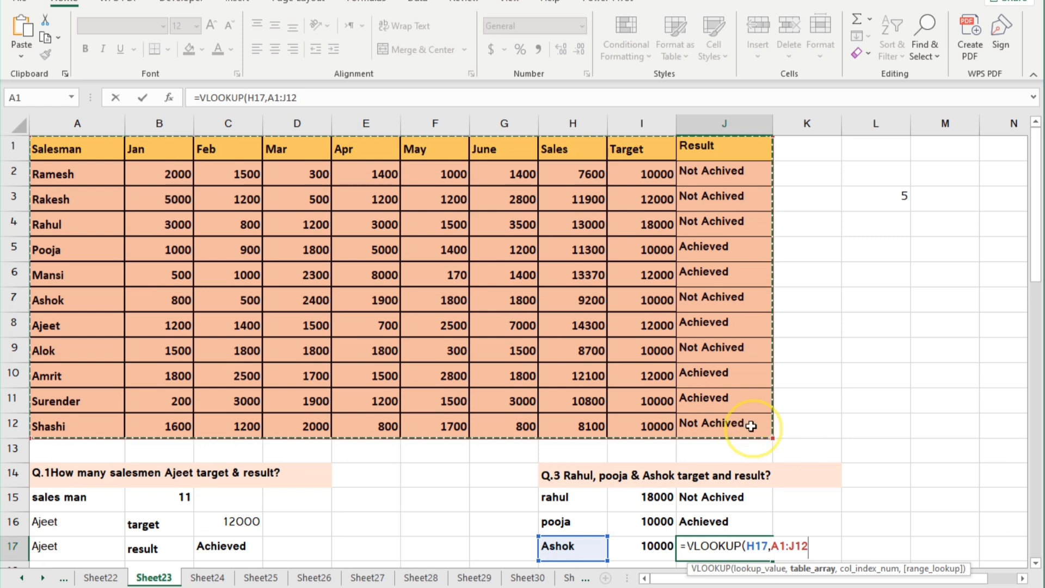
type(",")
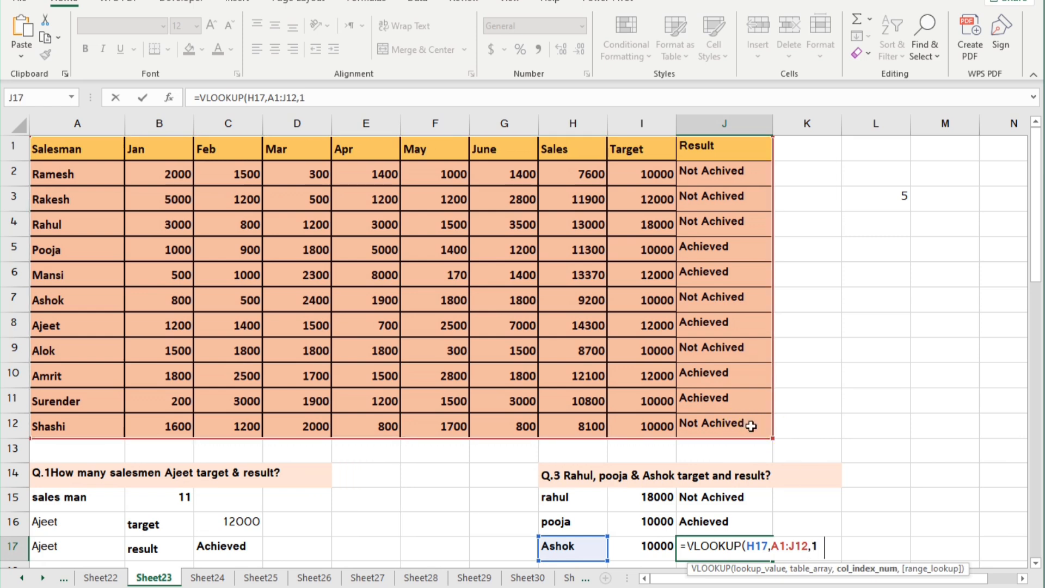
type("10,0)")
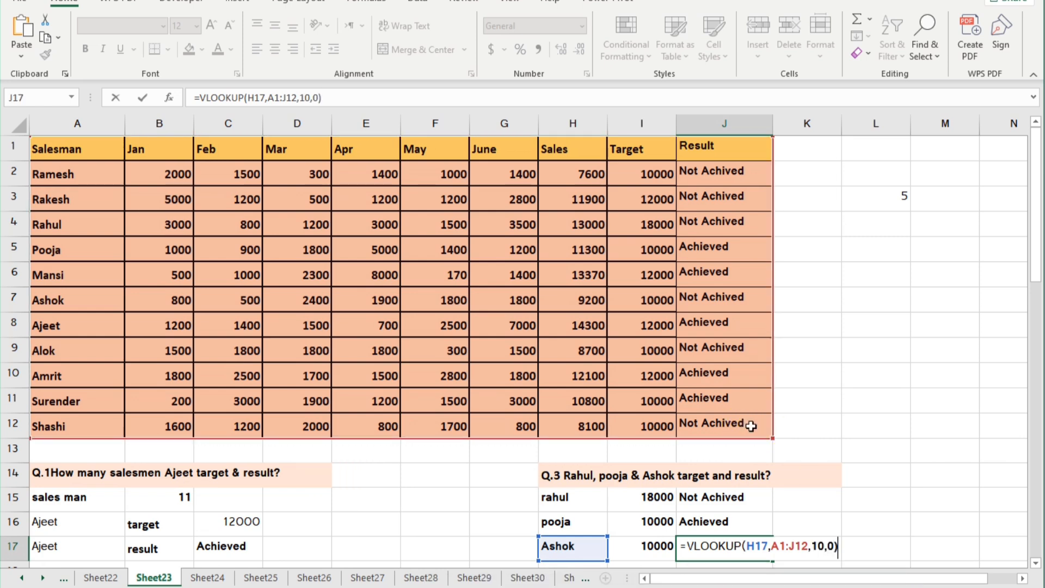
key("Return")
Answer Q.4 in cell I20 by counting the salesmen who achieved their target with =COUNTIF(J2:J12,"Achieved").
scroll(720, 390, "down", 2)
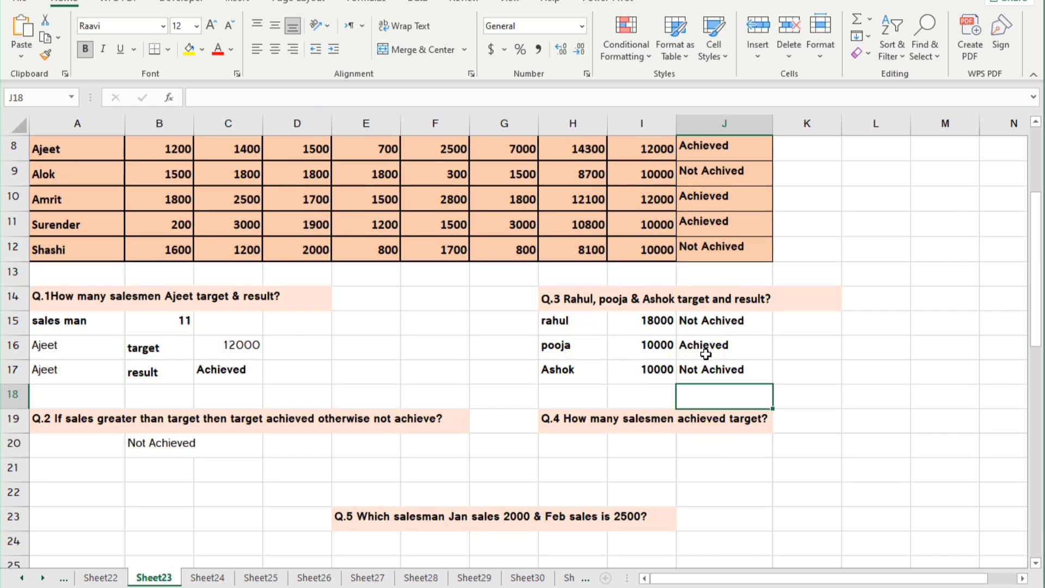
scroll(705, 354, "down", 1)
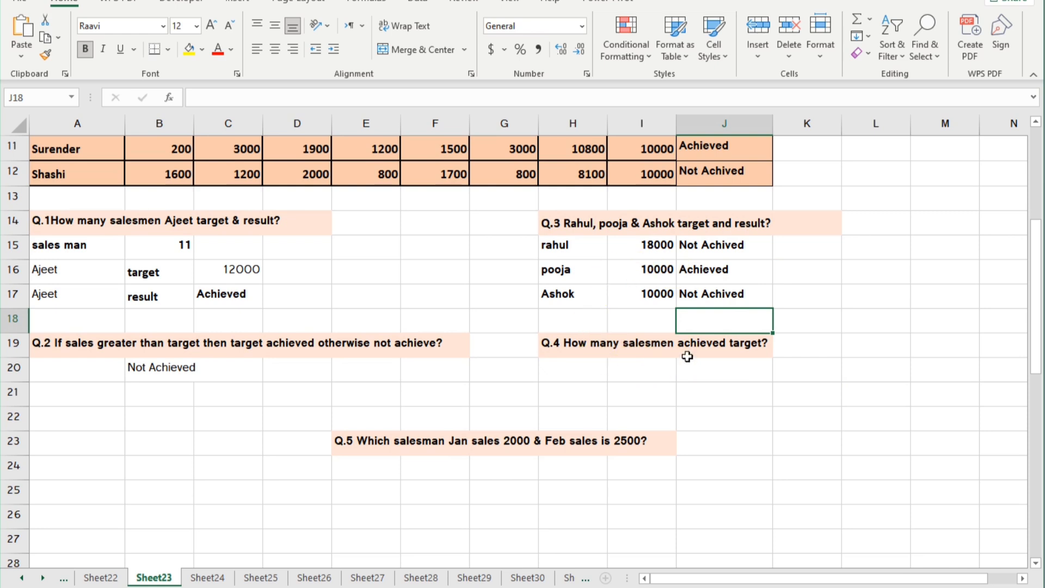
scroll(729, 359, "up", 3)
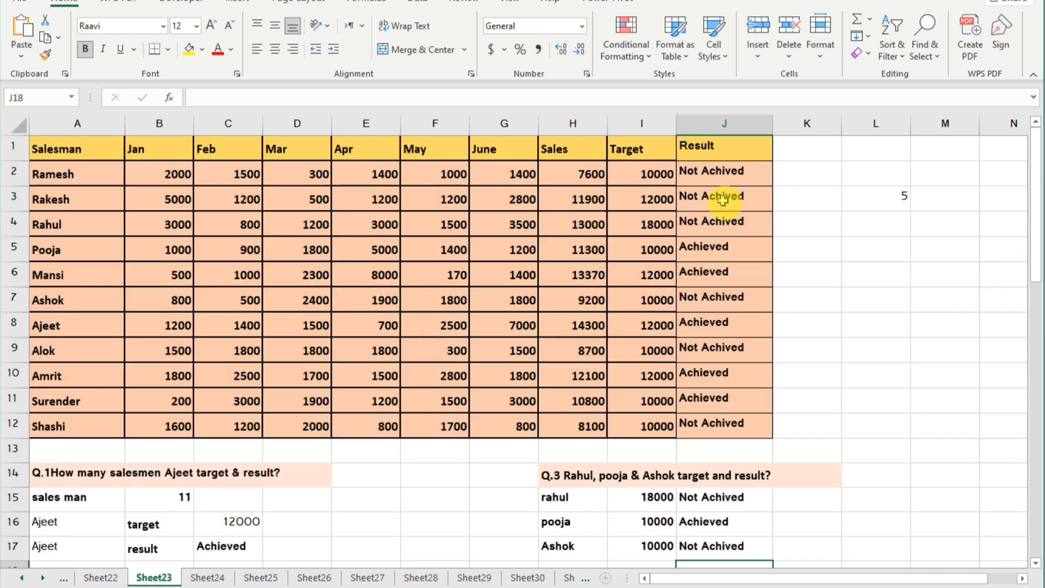
scroll(747, 385, "down", 4)
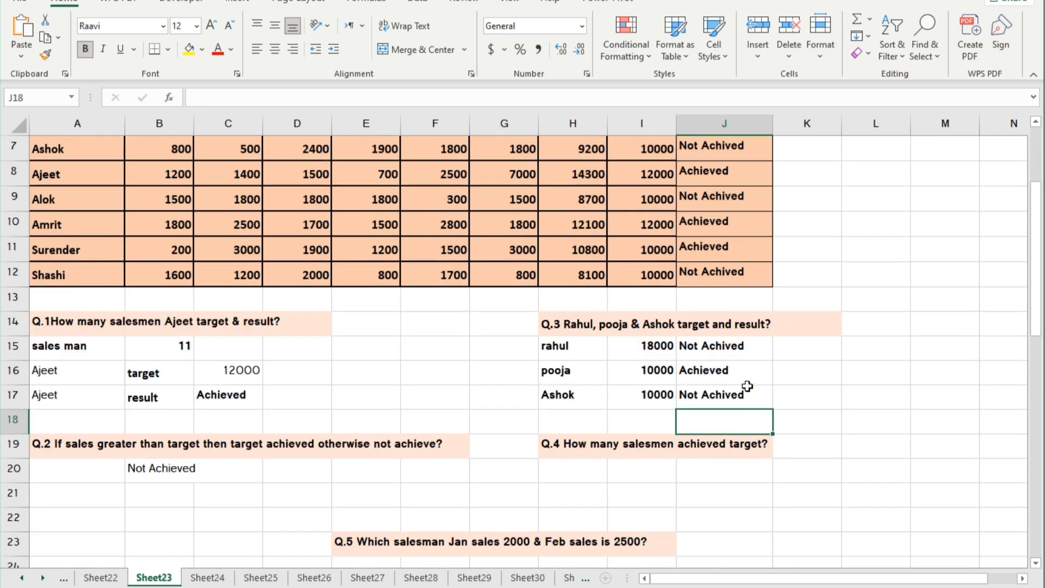
left_click(645, 323)
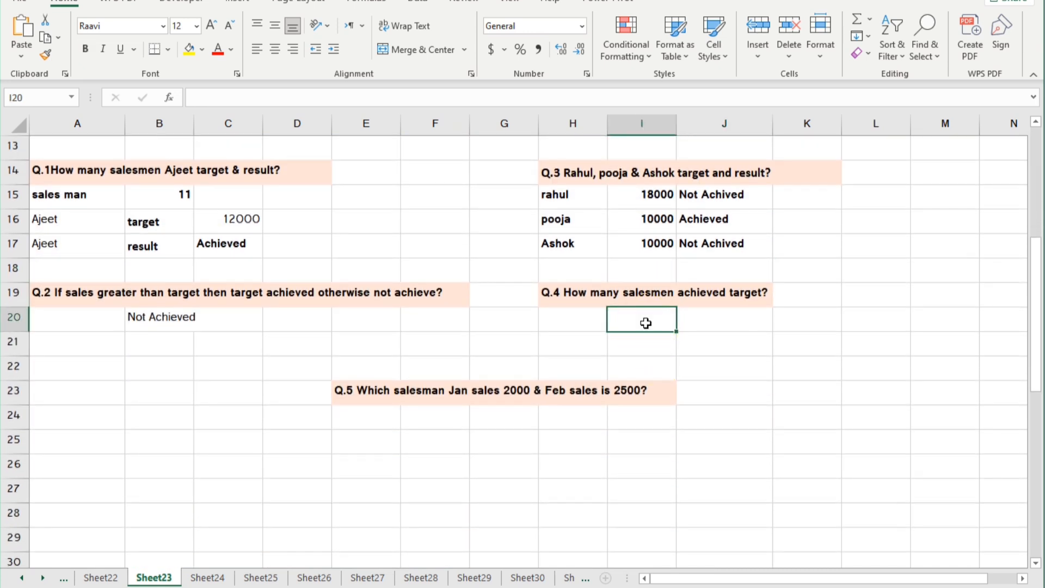
left_click(645, 323)
type("=c")
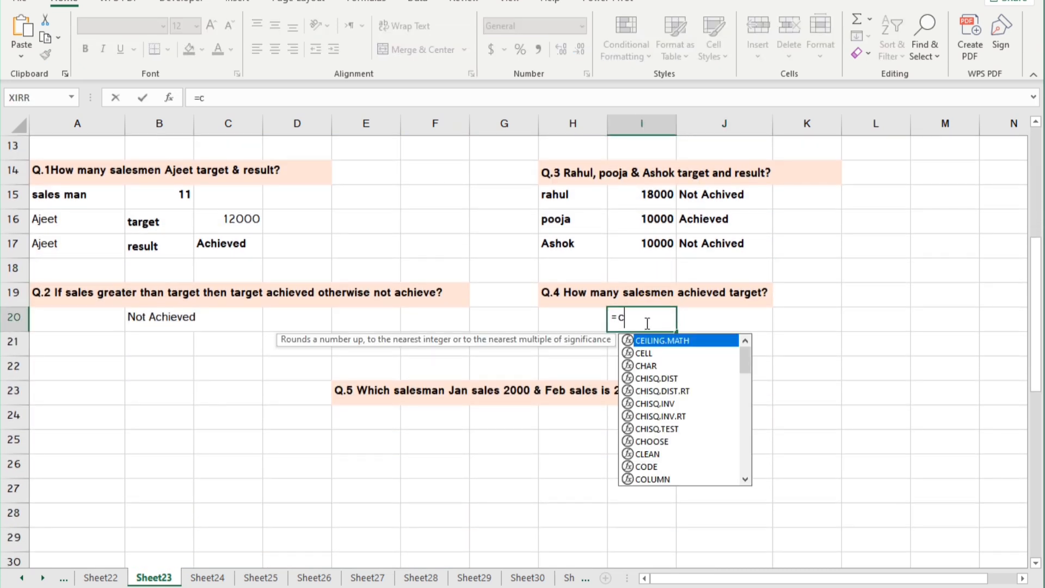
type("ountif")
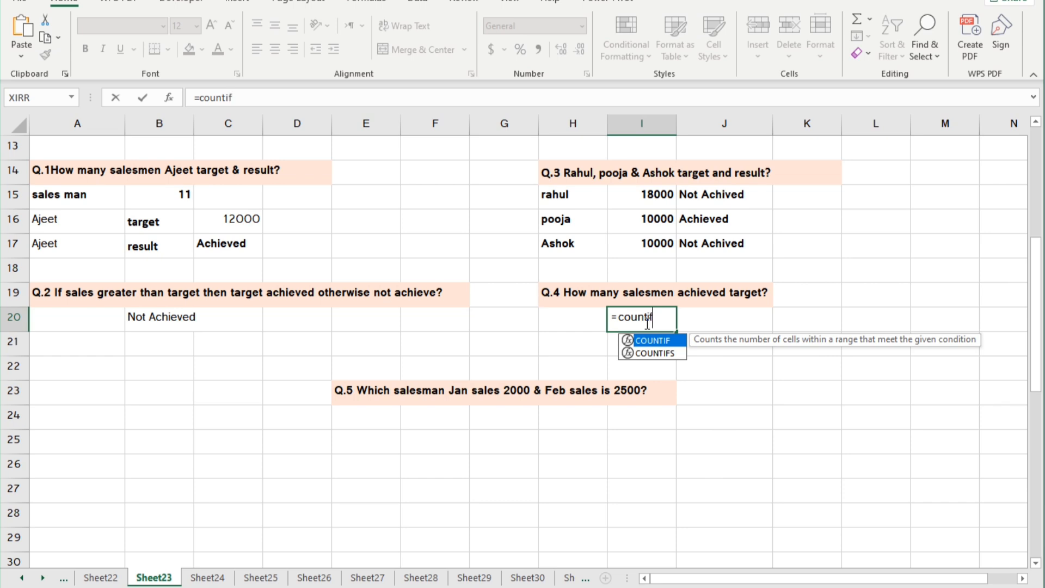
type("(")
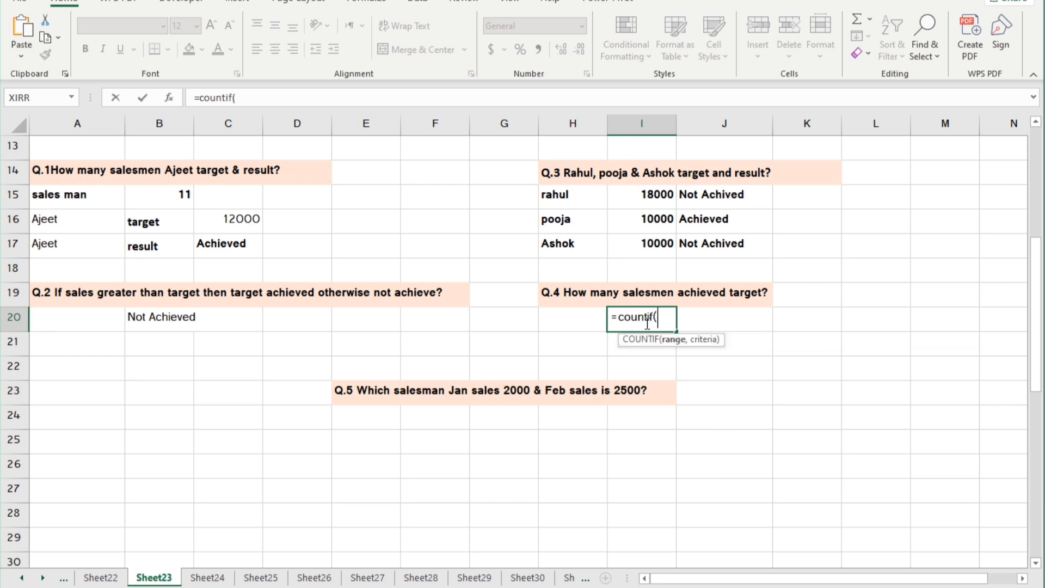
scroll(713, 218, "up", 4)
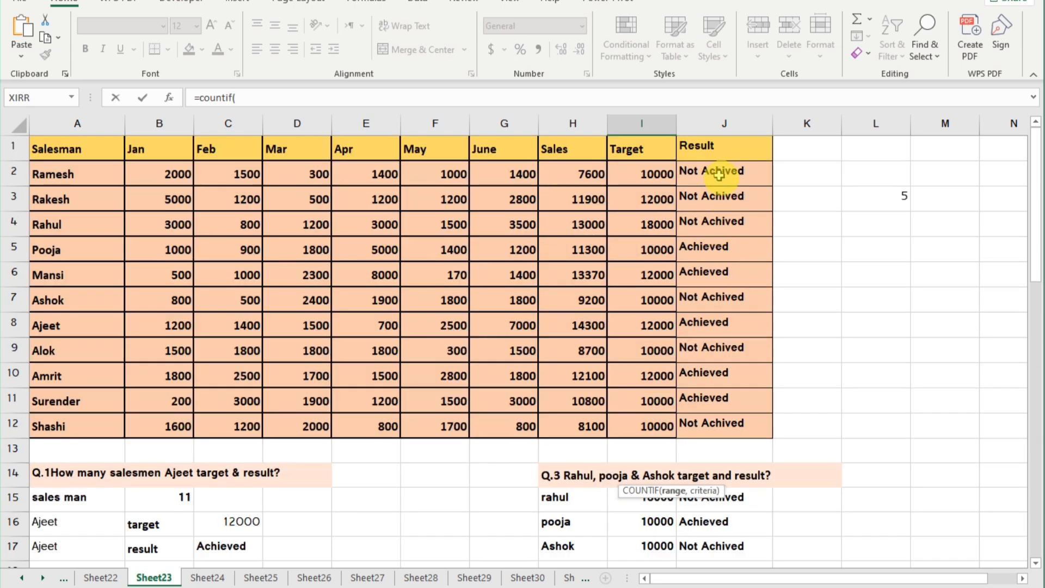
left_click_drag(719, 174, 725, 421)
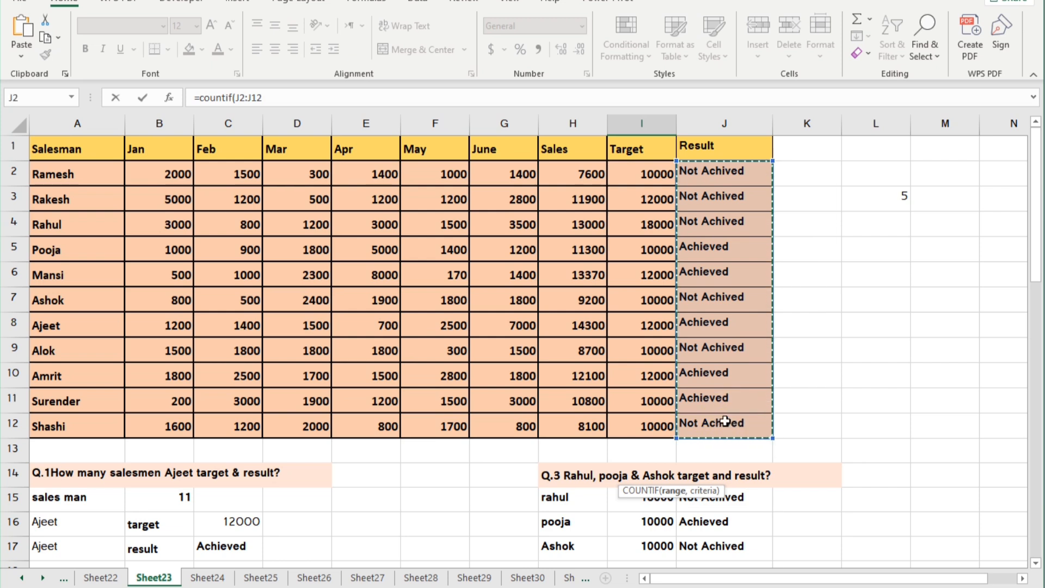
type(",\"Achieved")
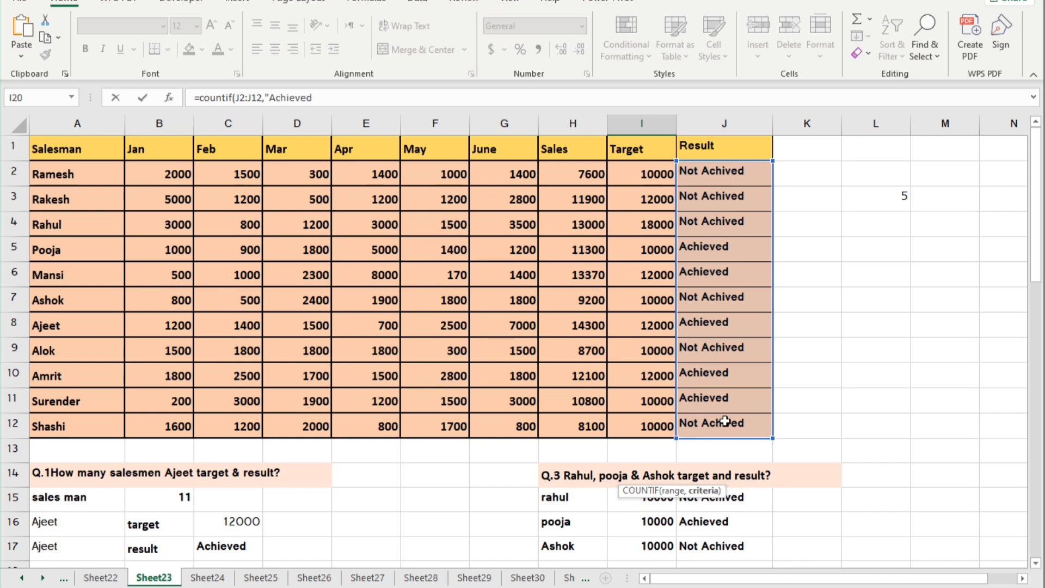
key("Return")
Label cells F24 and F25 under Q.5 as jan and feb.
scroll(726, 421, "down", 2)
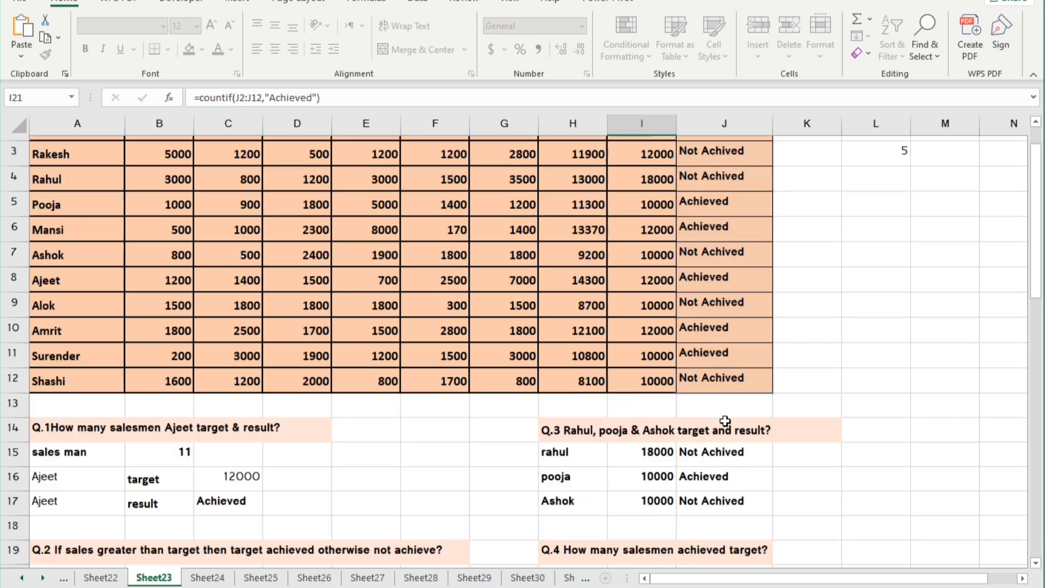
scroll(696, 458, "down", 3)
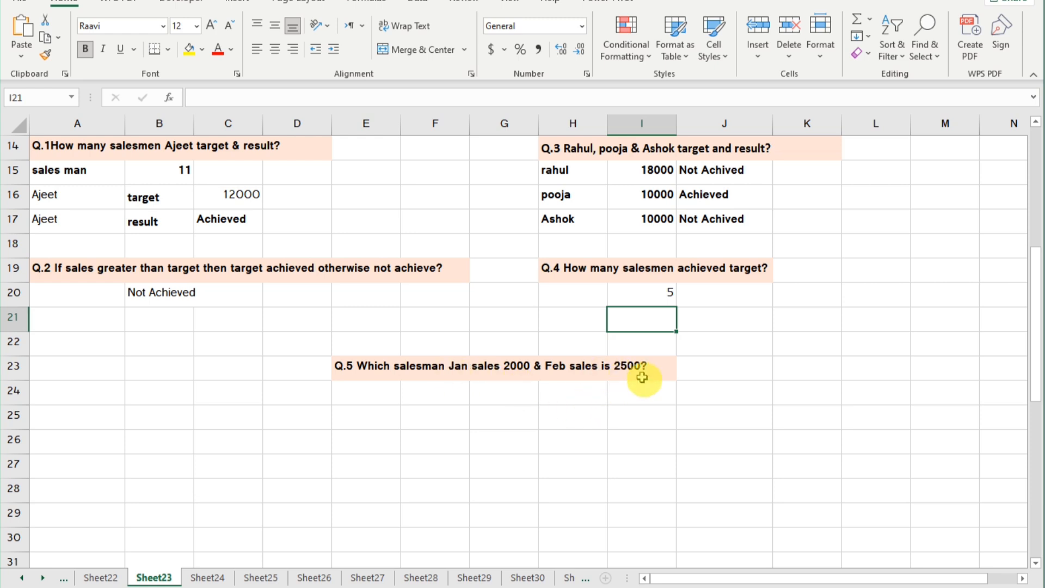
left_click(439, 389)
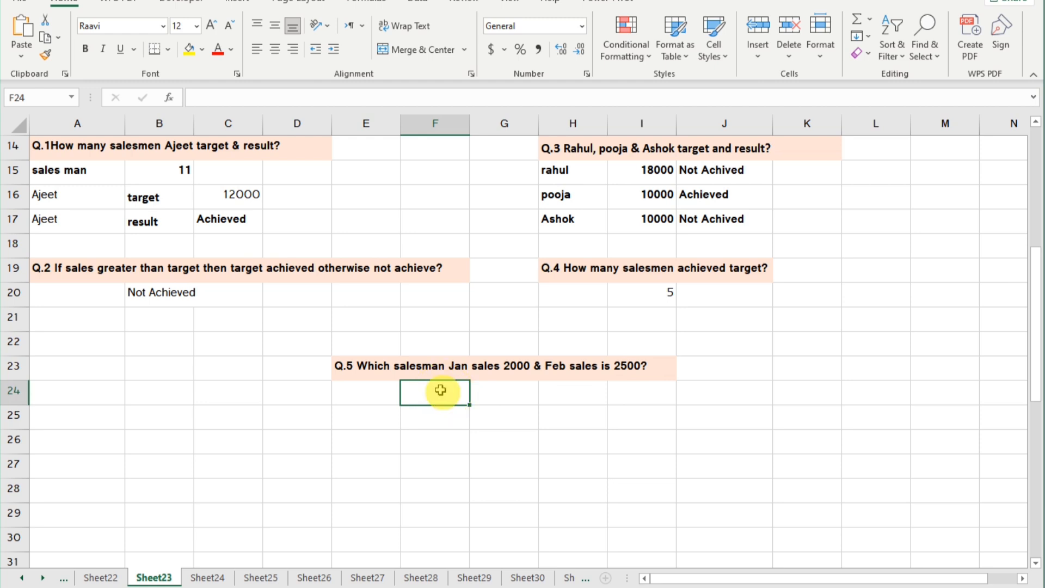
type("jan")
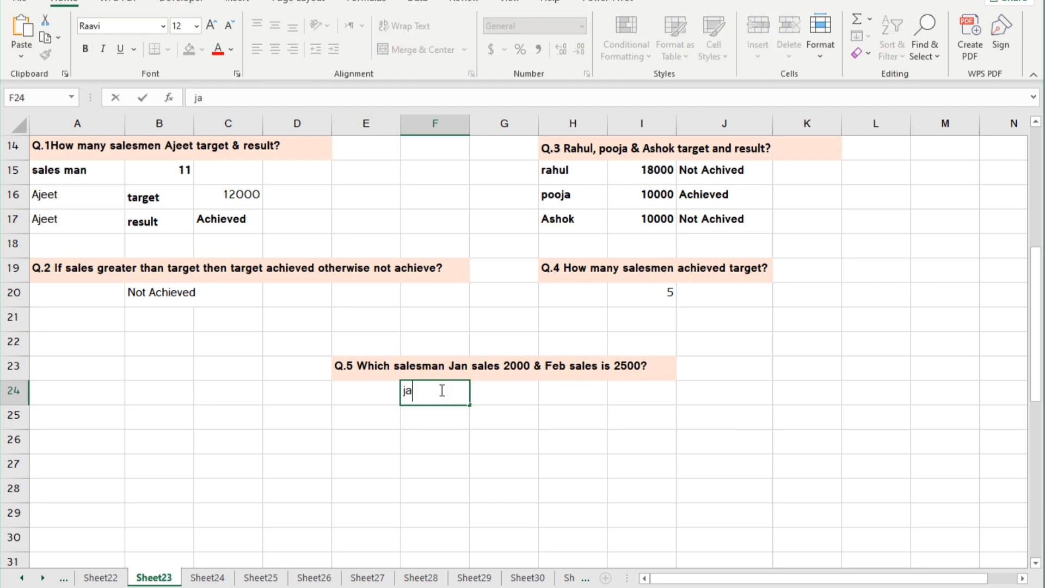
left_click(441, 424)
type("f")
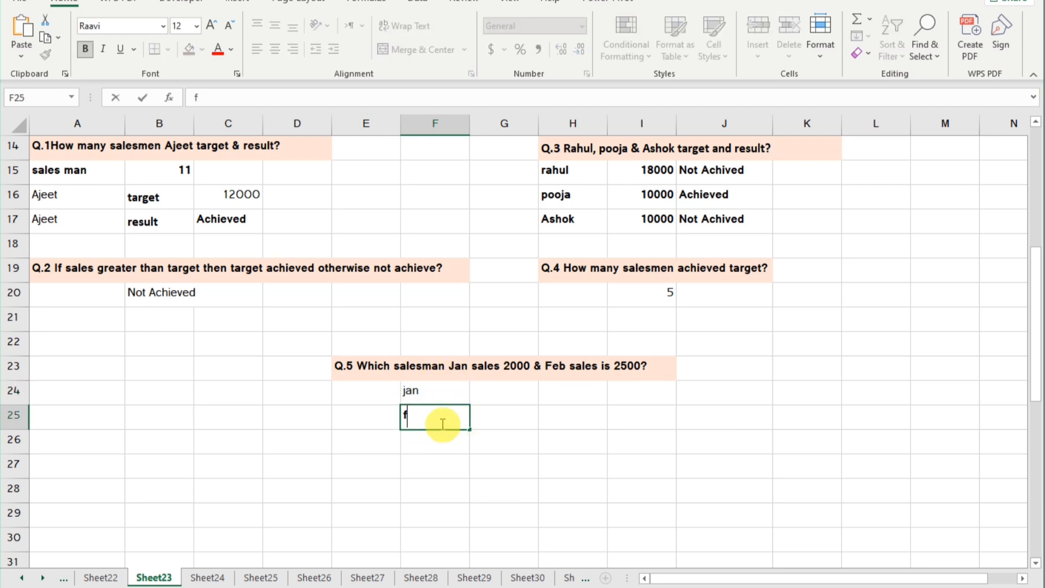
type("eb")
Enter the Q.5 sales criteria 2000 beside jan in G24 and 2500 beside feb in G25.
left_click(509, 392)
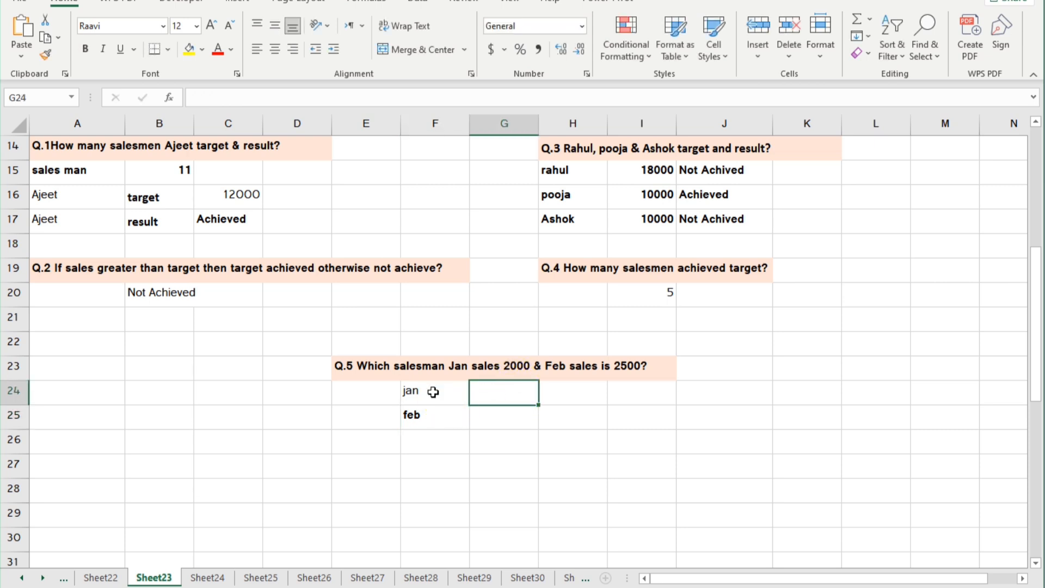
type("200")
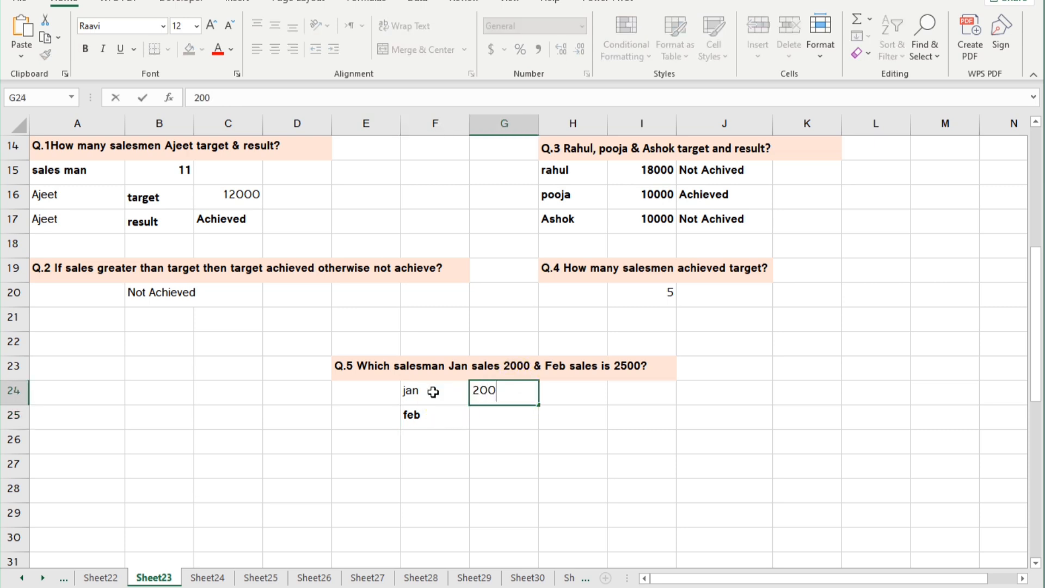
type("0")
left_click(493, 418)
type("2")
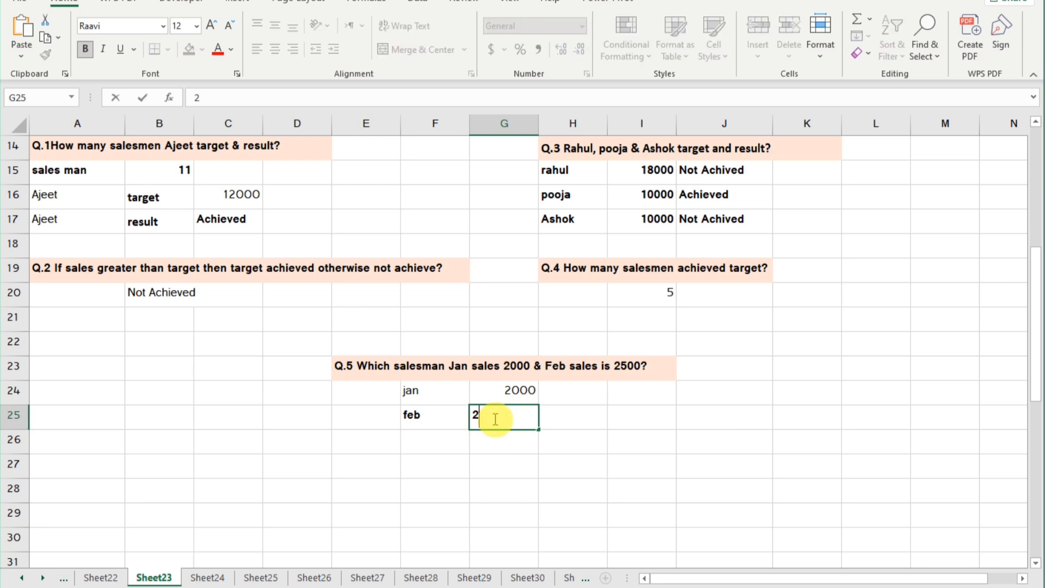
type("500")
left_click(553, 422)
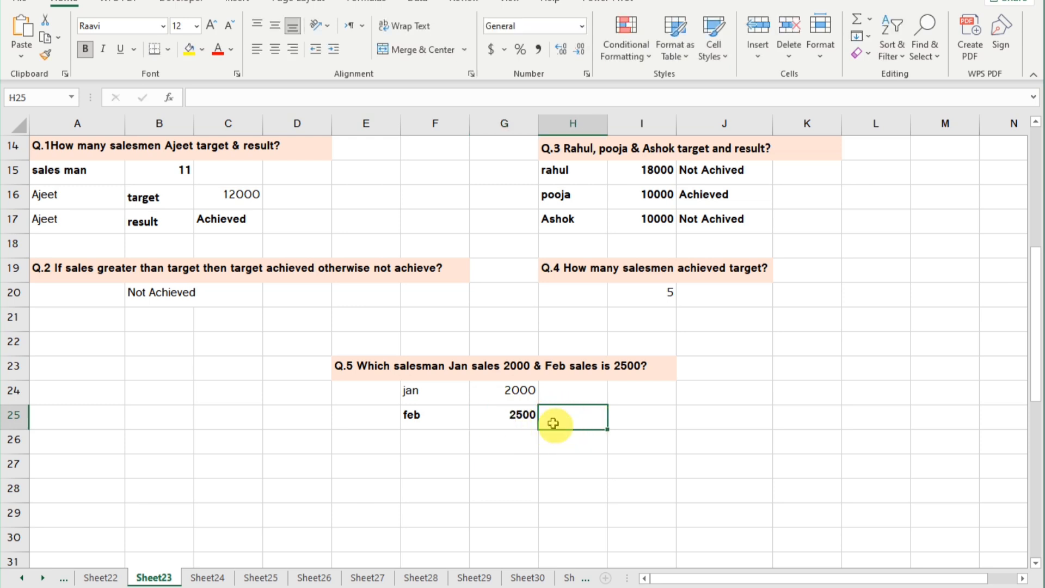
Find the salesman with Jan sales of 2000 in cell H24 with =INDEX(A2:A12,MATCH(2000,B2:B12,0),1).
left_click(565, 388)
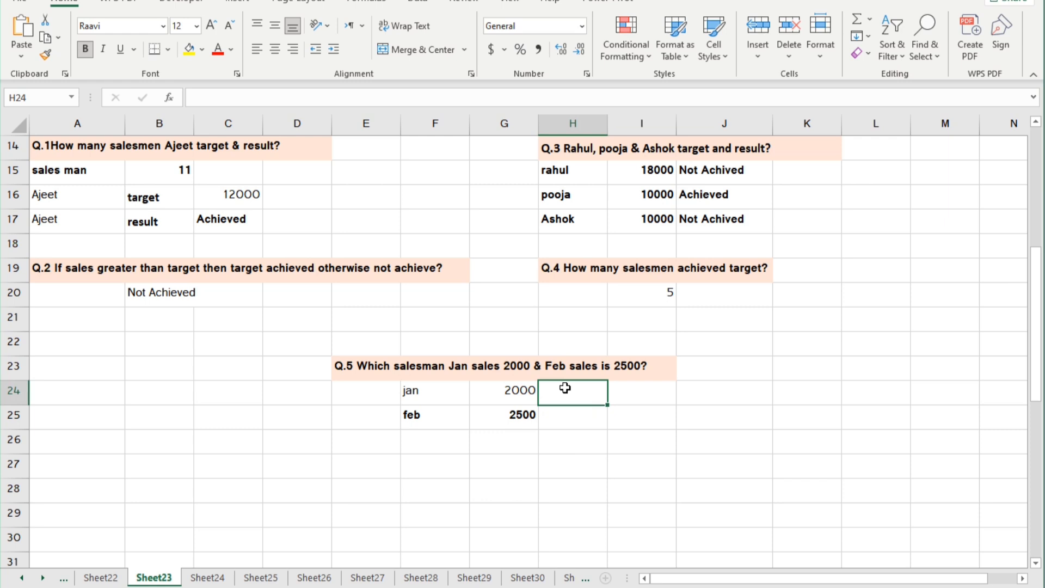
type("=in")
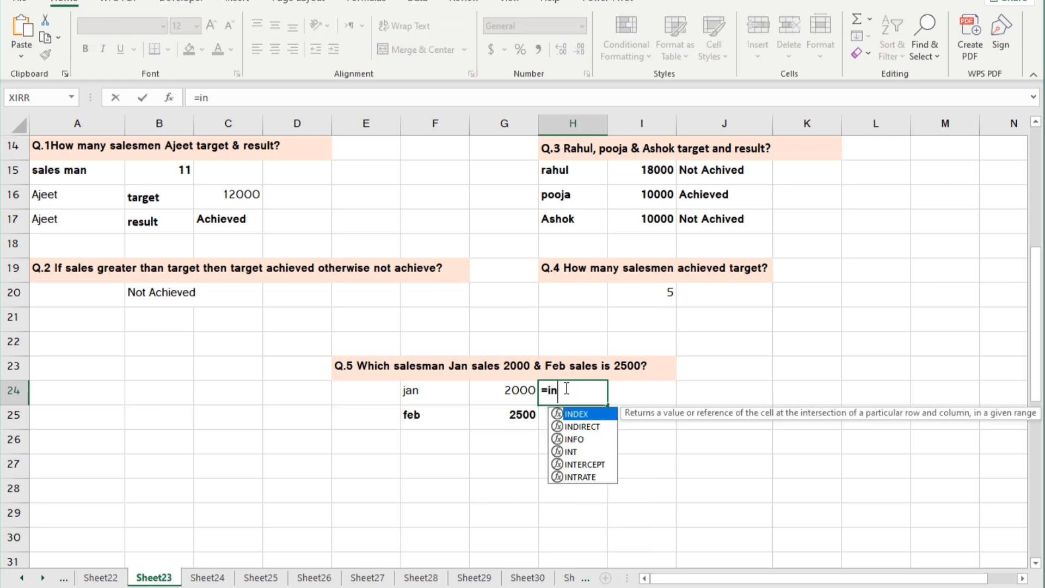
key("Tab")
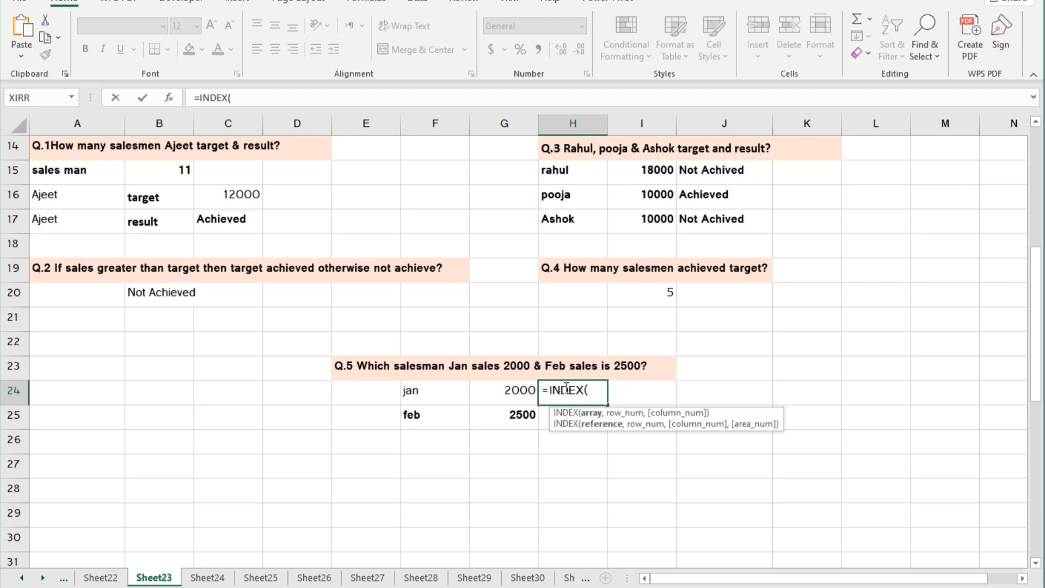
scroll(136, 238, "up", 5)
left_click_drag(103, 178, 91, 422)
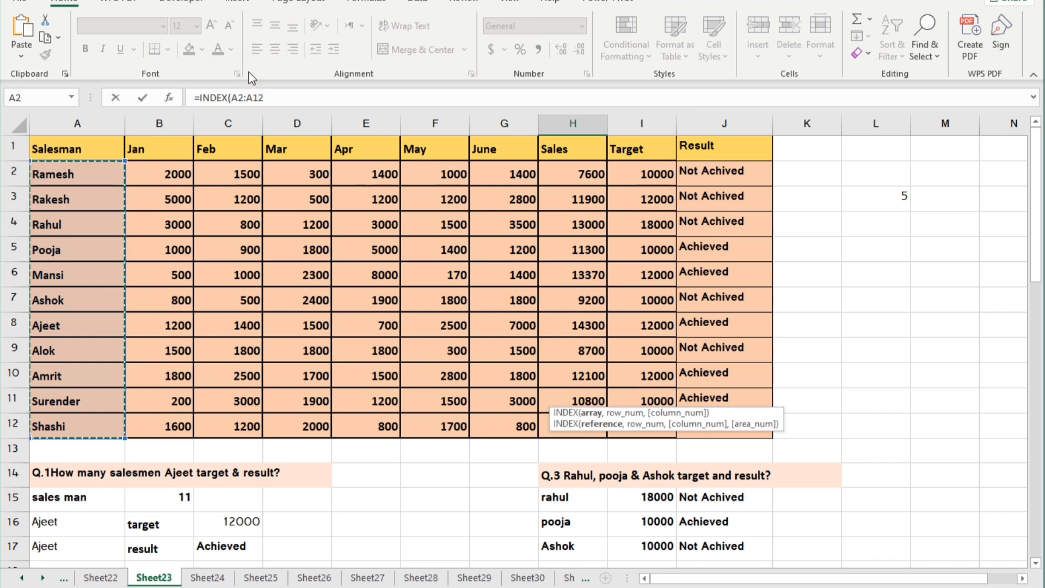
type(",mat")
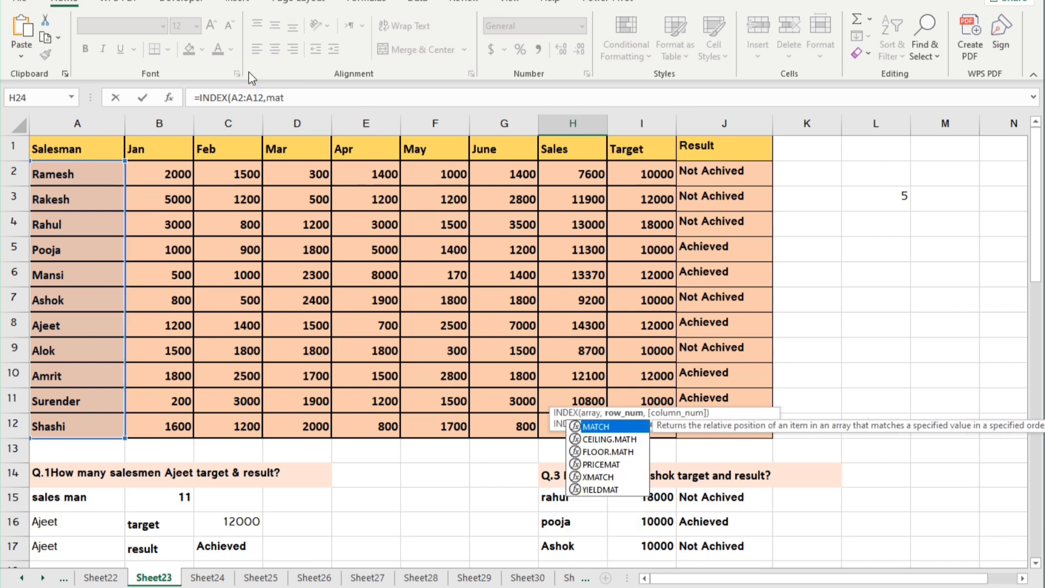
key("Tab")
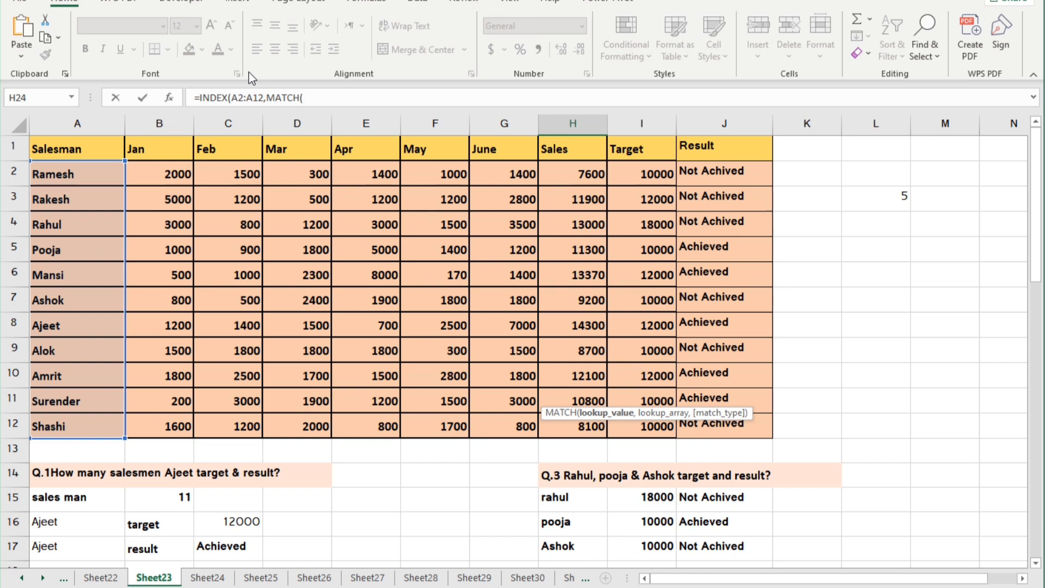
type("2000,")
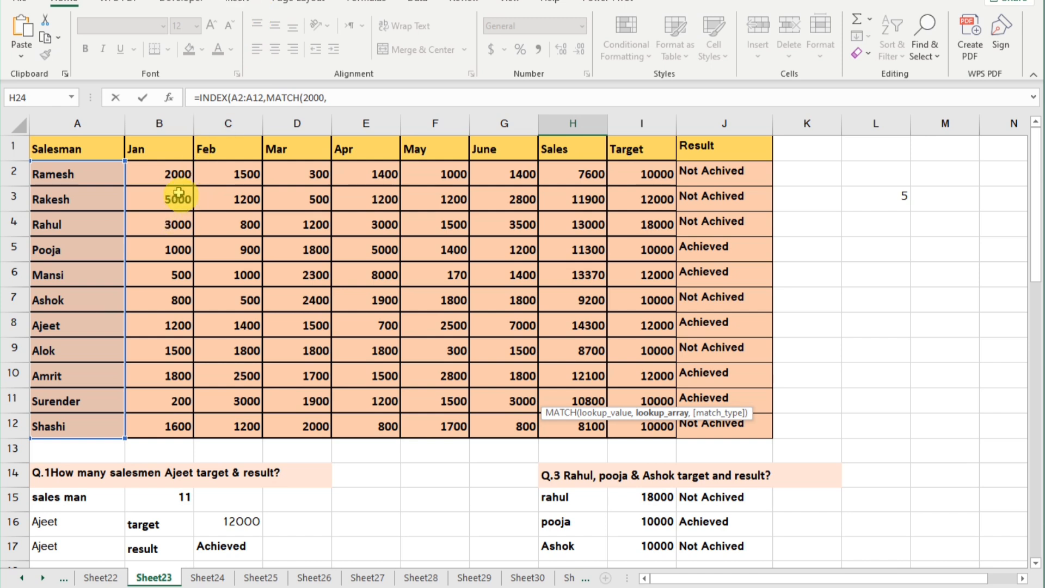
left_click_drag(167, 175, 164, 422)
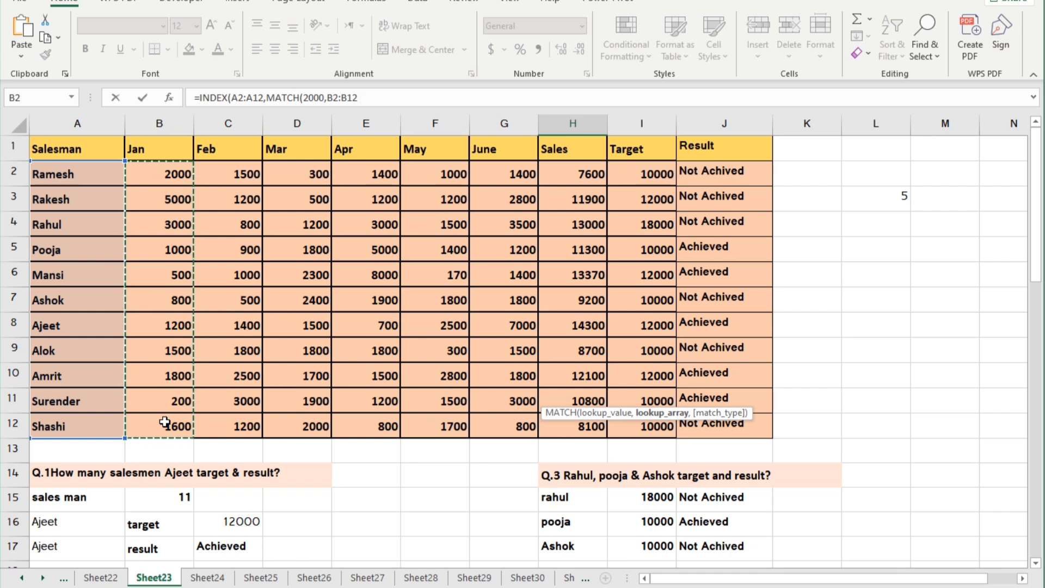
type(",")
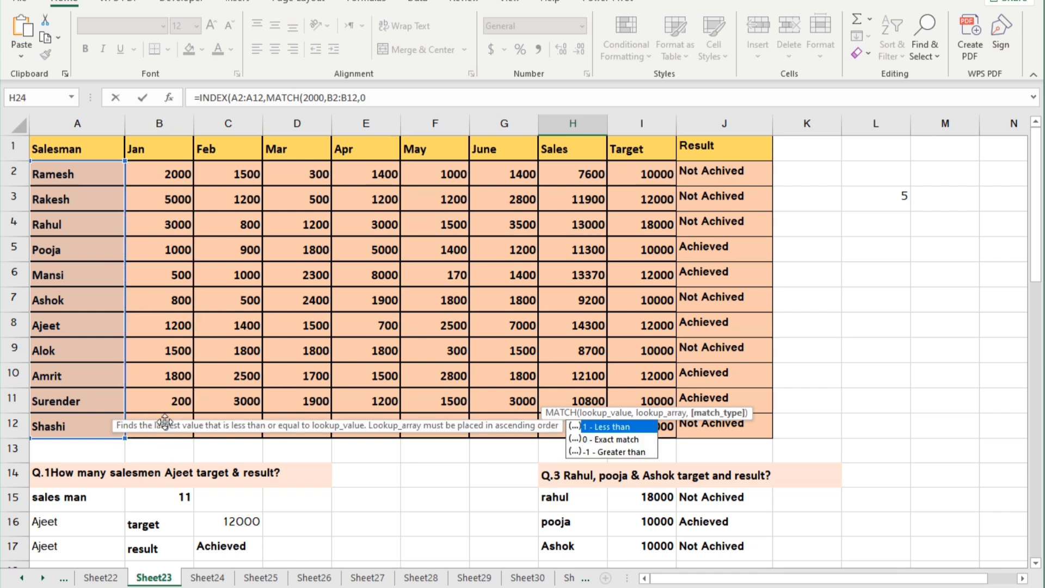
type("0),")
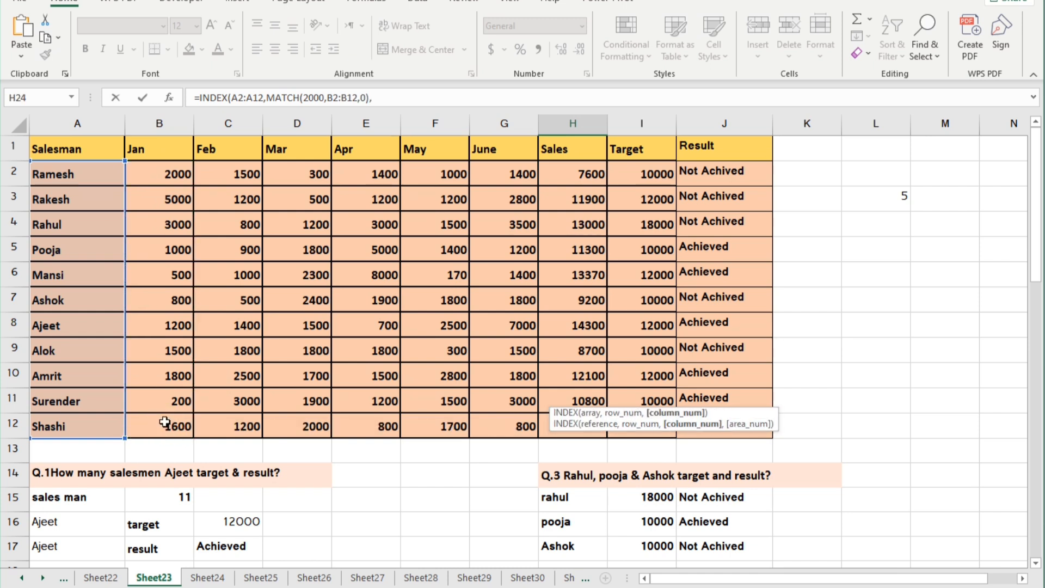
type("1)")
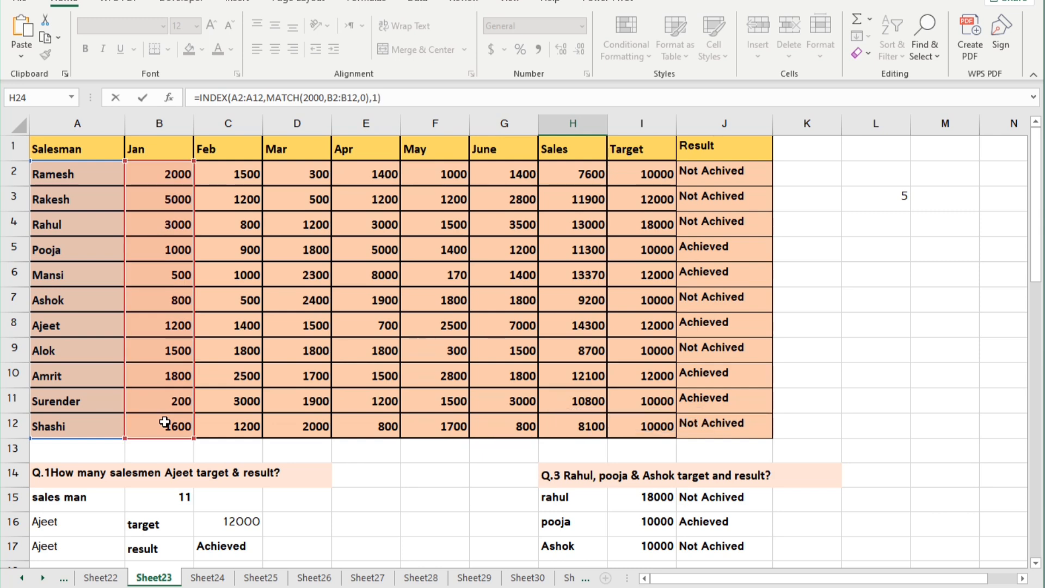
key("Return")
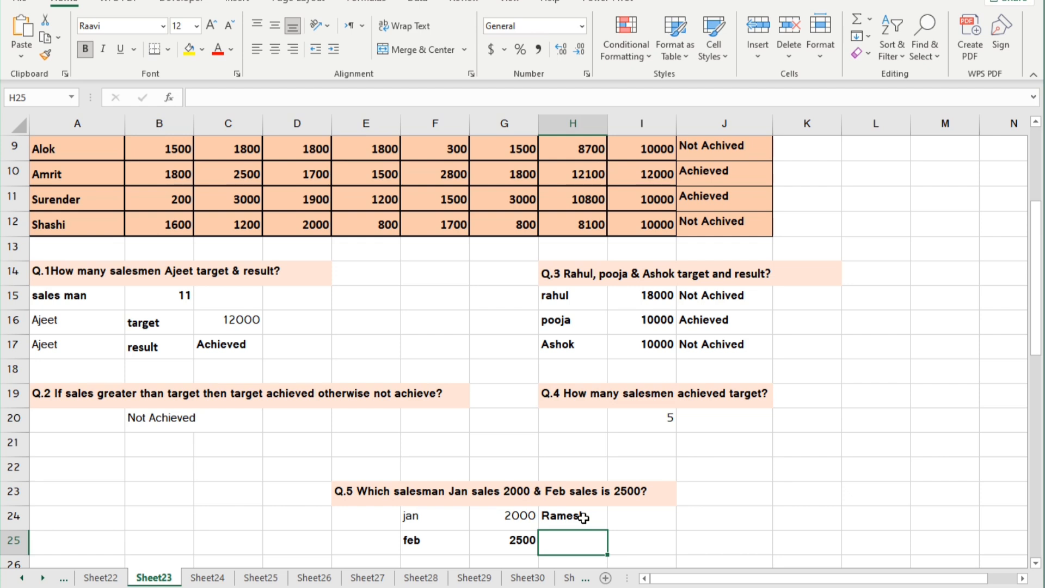
Find the salesman with Feb sales of 2500 in cell H25 with =INDEX(A1:A12,MATCH(2500,C1:C12,0),1).
scroll(567, 477, "down", 3)
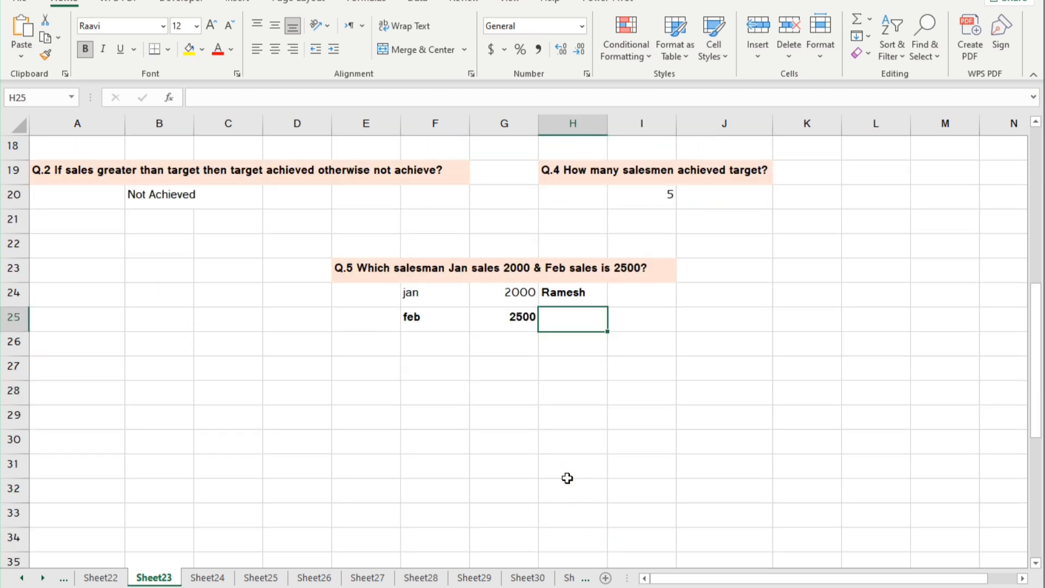
type("=in")
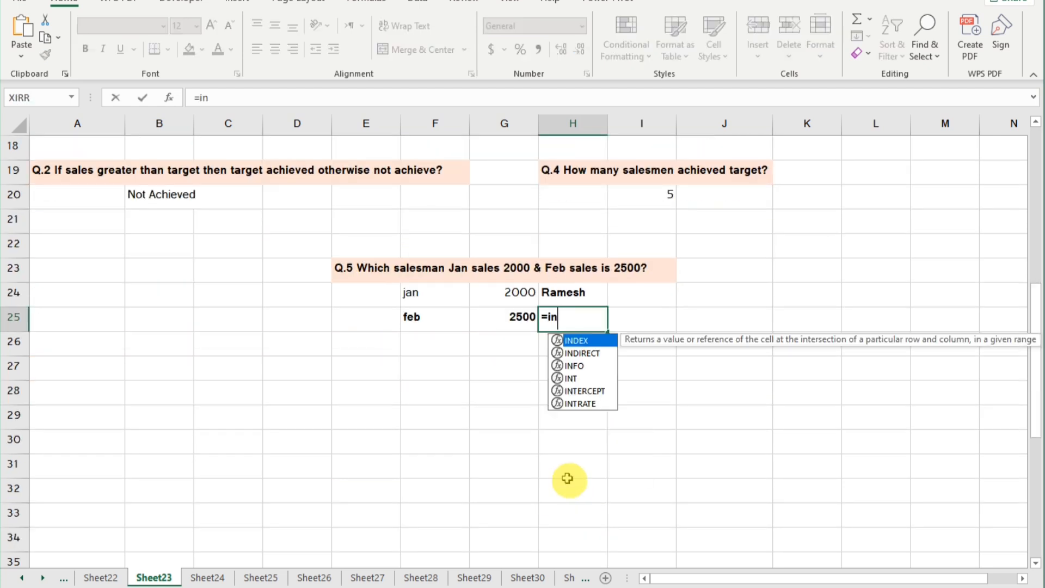
key("Tab")
scroll(148, 221, "up", 6)
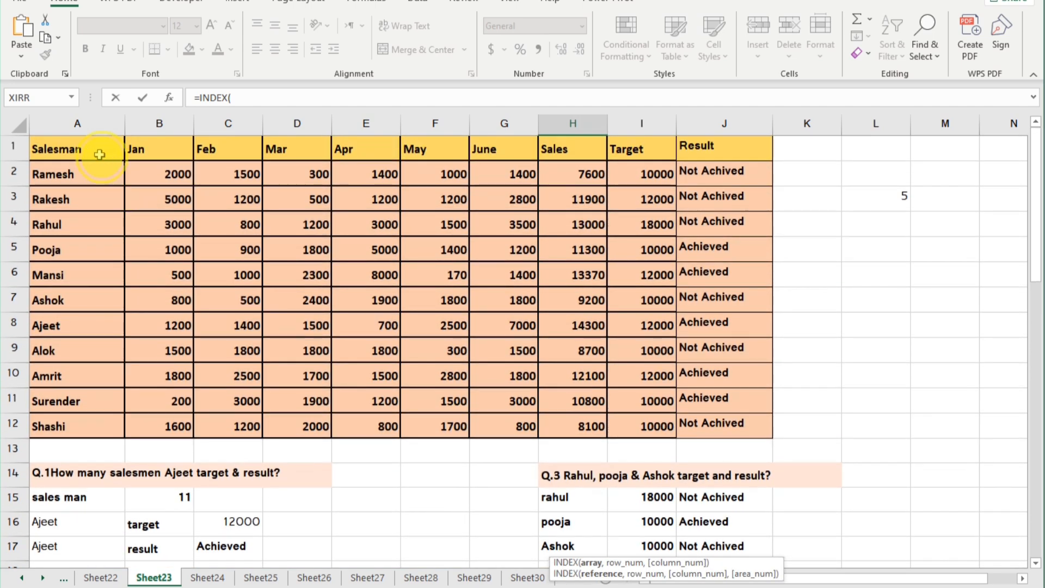
left_click_drag(100, 154, 93, 423)
type(",m")
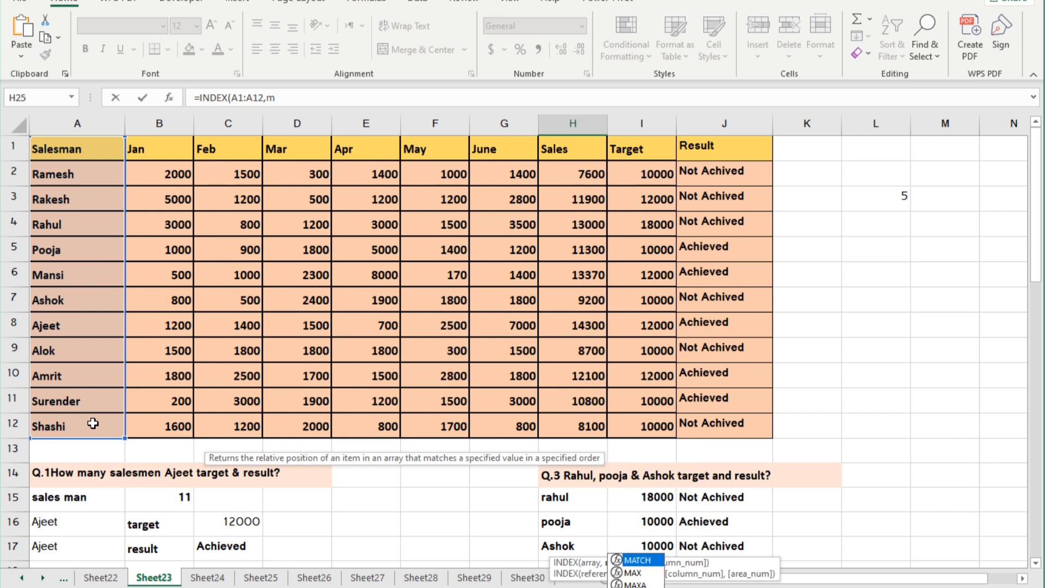
type("a")
key("Tab")
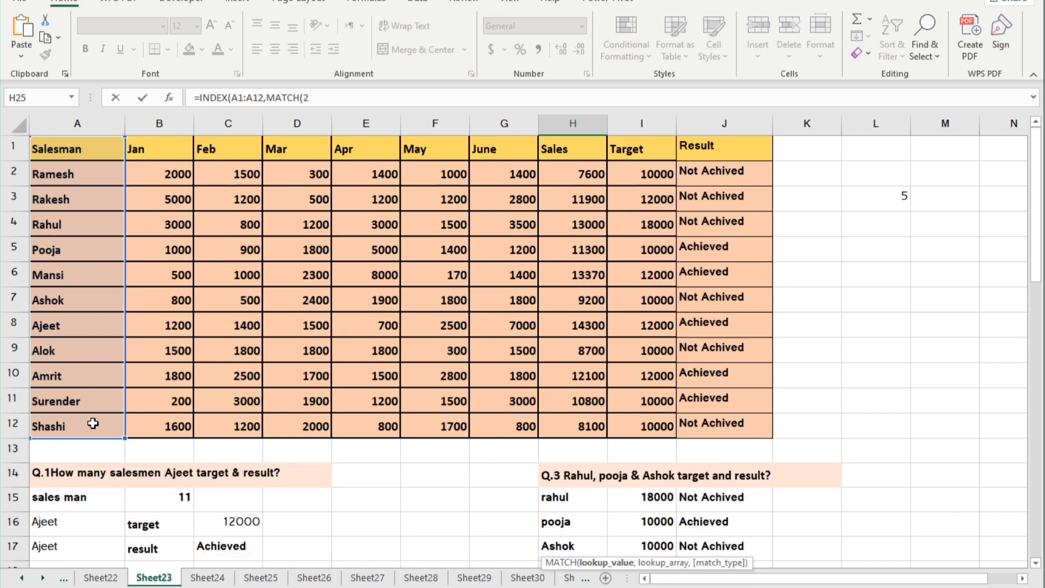
type("2500,")
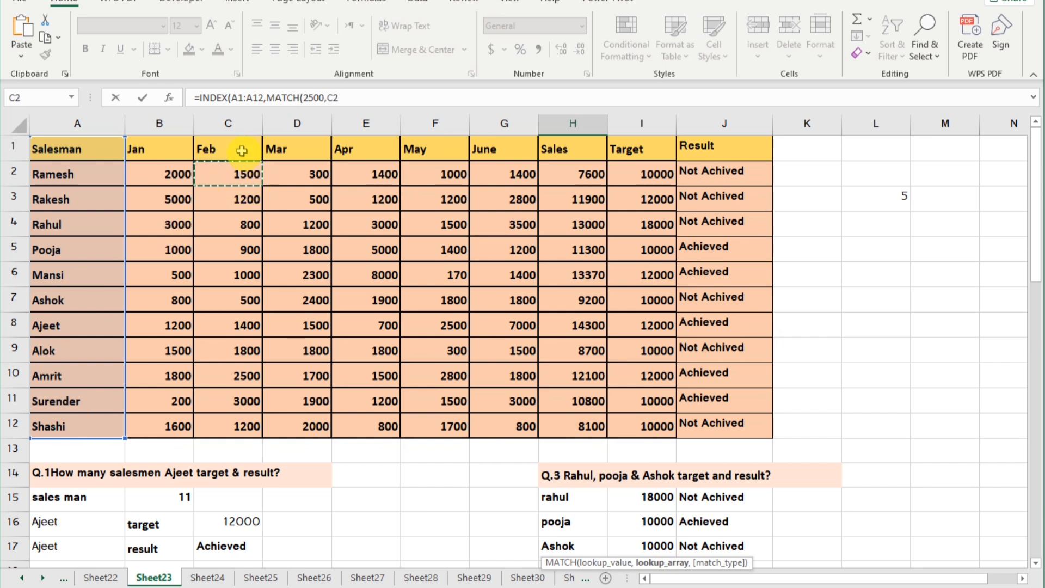
left_click_drag(242, 151, 238, 420)
type(",0")
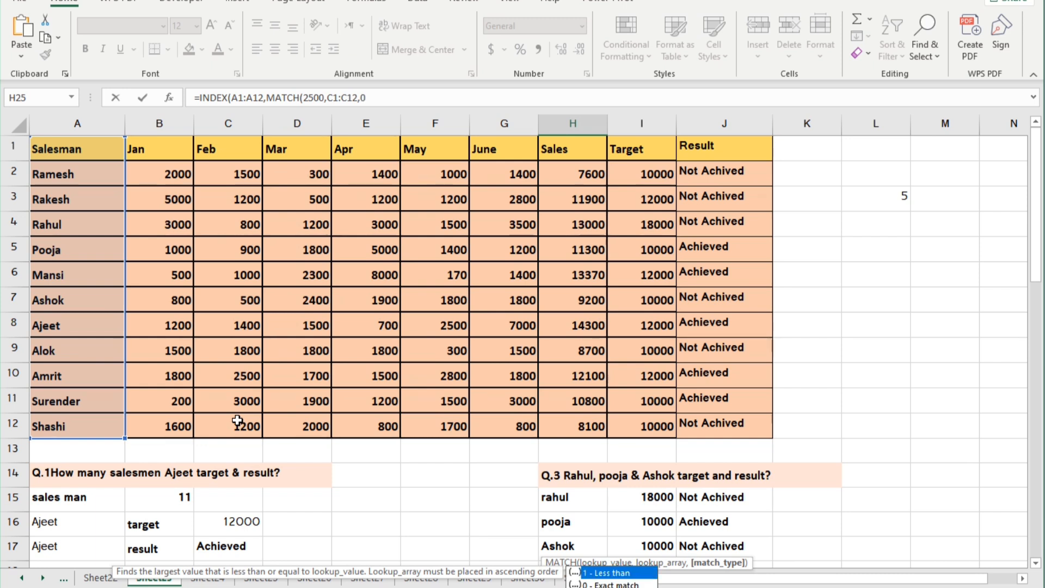
type("),")
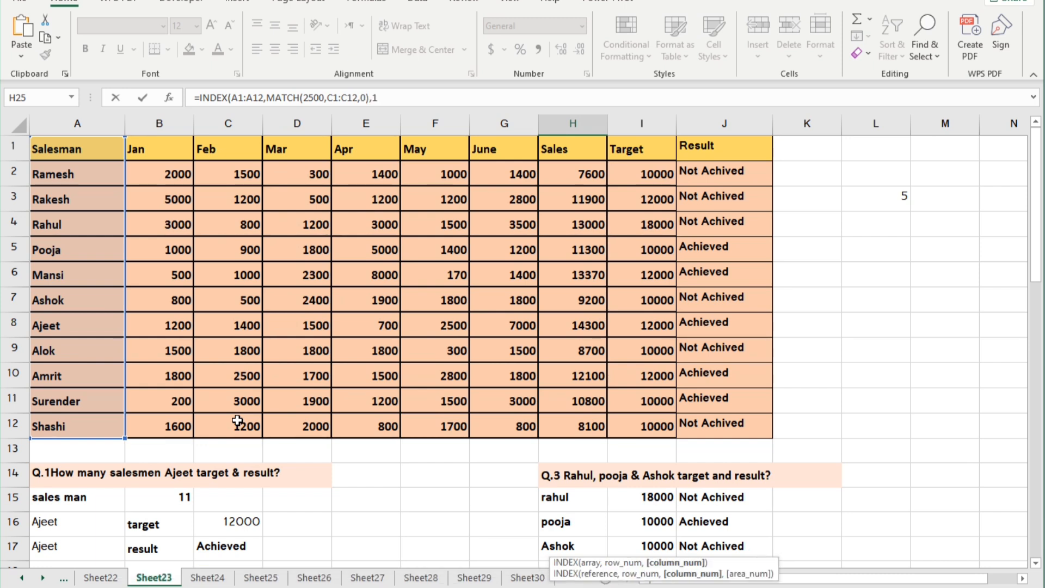
type("1)")
key("Return")
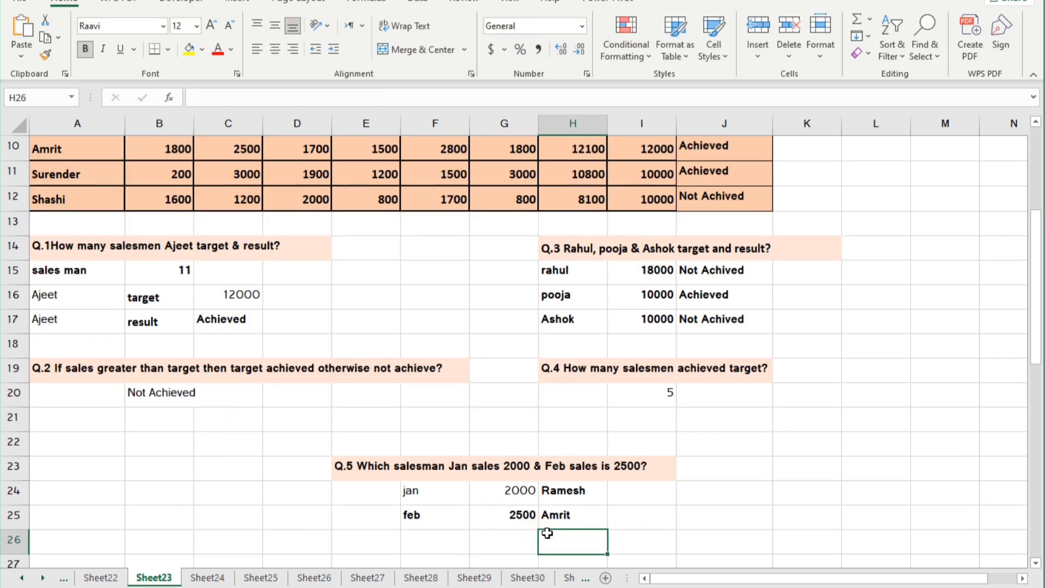
left_click(561, 534)
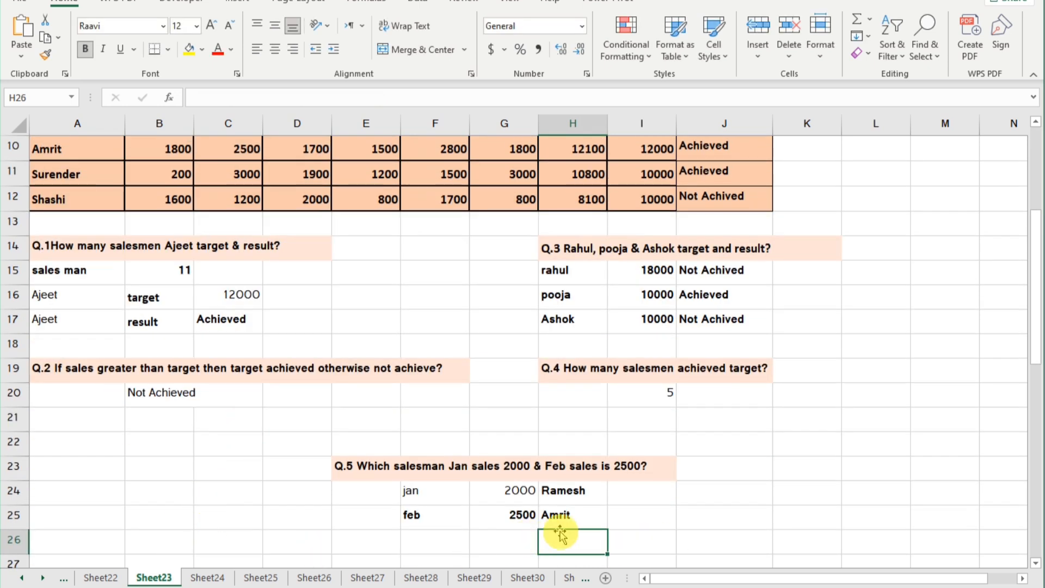
Convert the Q.1 formulas in B15, C16 and C17 to plain text by removing their leading equals signs.
left_click(151, 274)
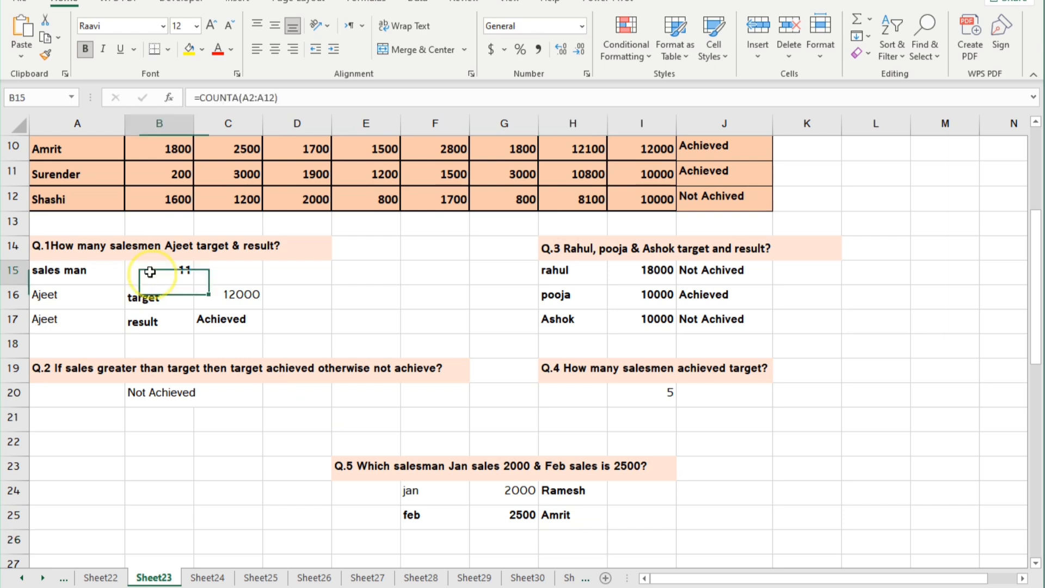
left_click(201, 96)
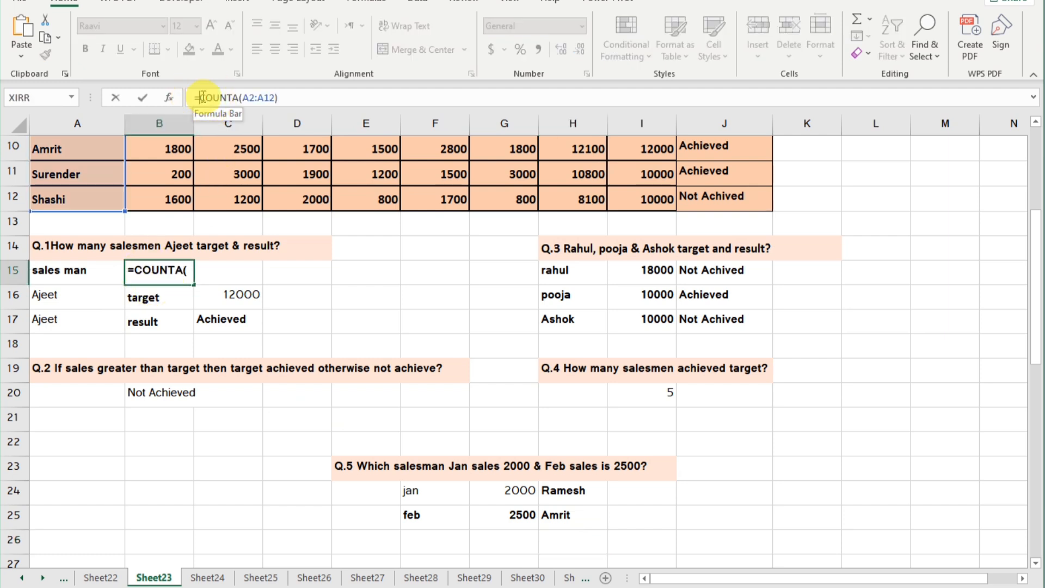
key("BackSpace")
left_click(234, 292)
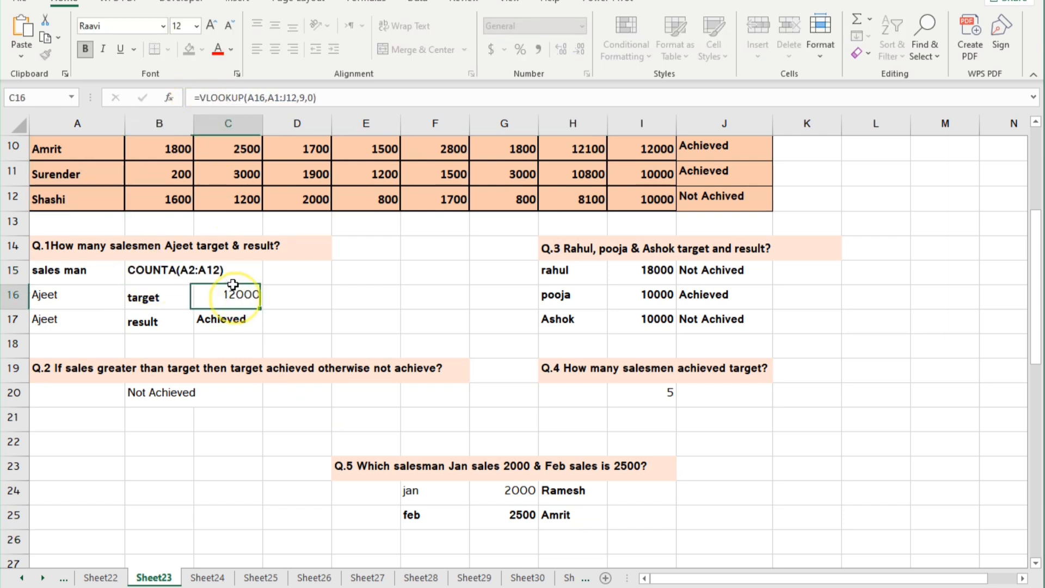
left_click(199, 98)
key("BackSpace")
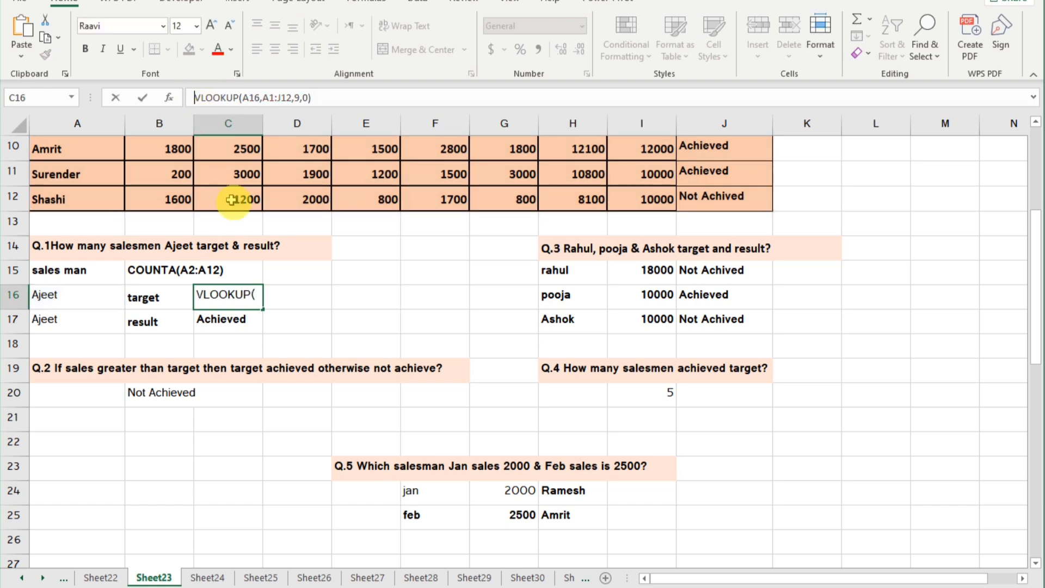
left_click(239, 322)
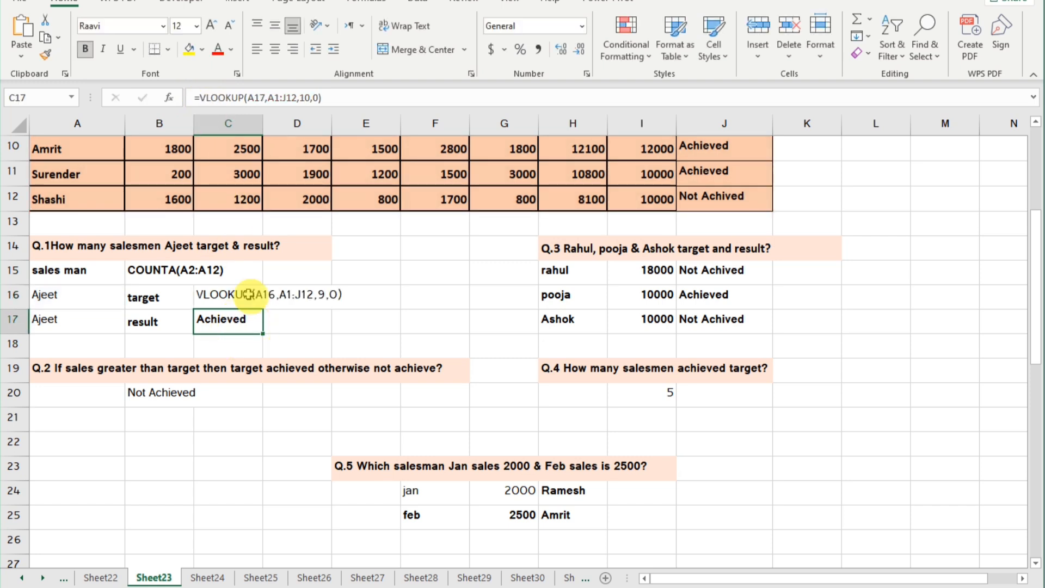
left_click(200, 97)
key("BackSpace")
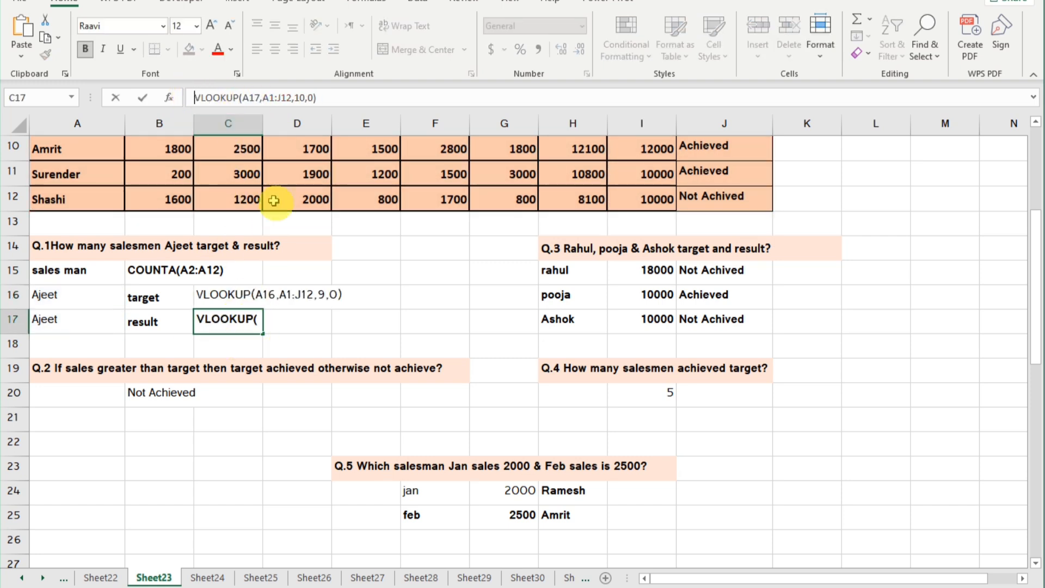
Show the Q.3 target VLOOKUP formulas in I15, I16 and I17 as text by removing their leading equals signs.
left_click(661, 270)
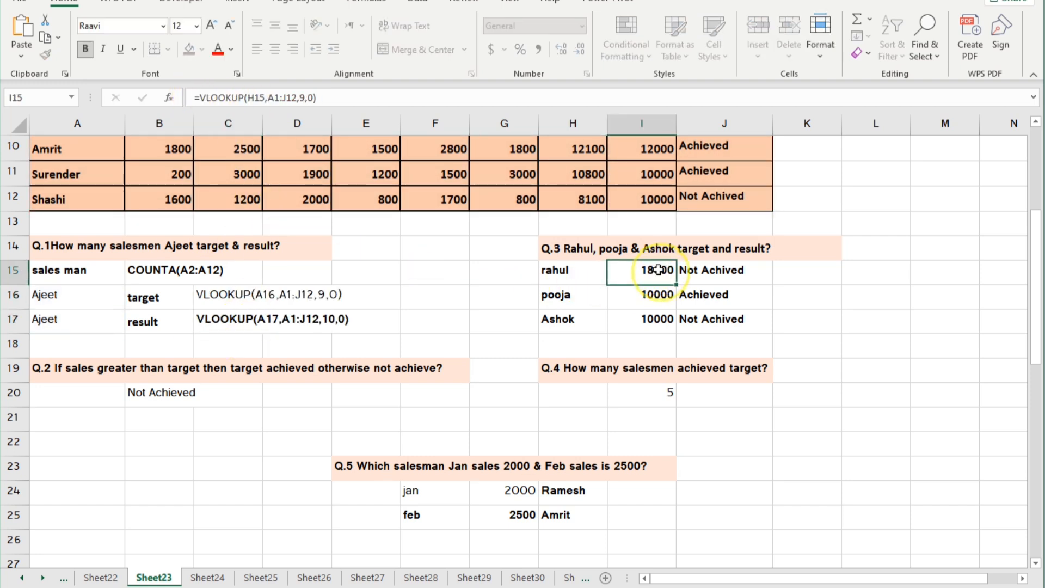
left_click(201, 97)
key("BackSpace")
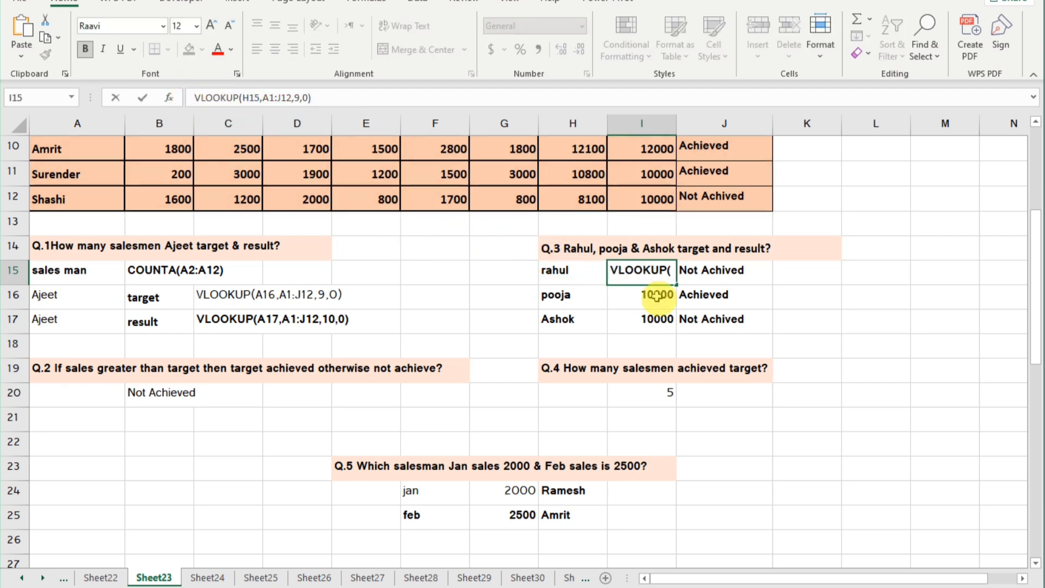
left_click(667, 298)
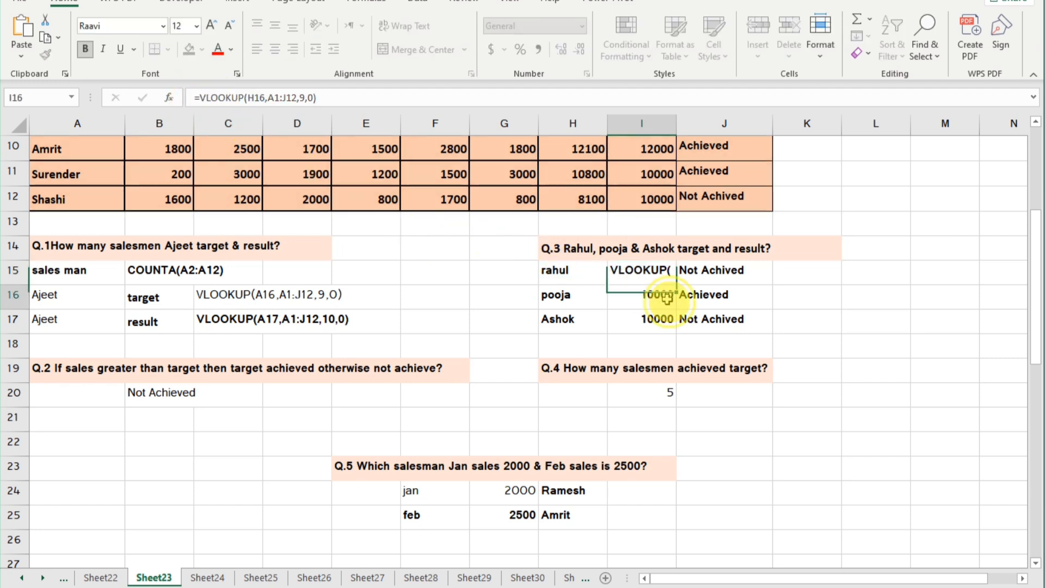
left_click(199, 97)
key("BackSpace")
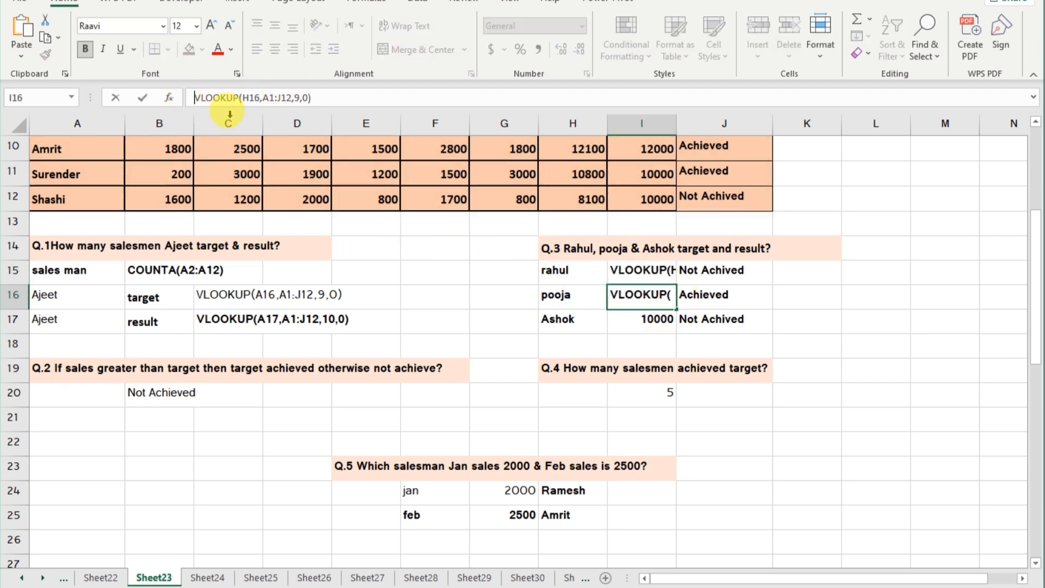
left_click(654, 319)
left_click(199, 97)
key("BackSpace")
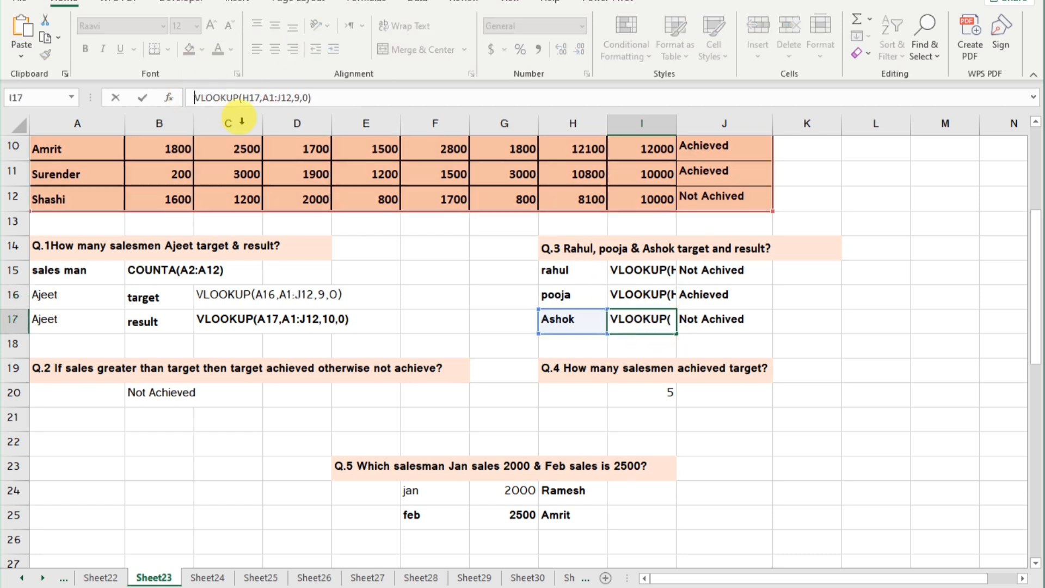
key("Return")
Show the Q.3 result VLOOKUP formulas in J15, J16 and J17 as text without their equals signs.
left_click(695, 270)
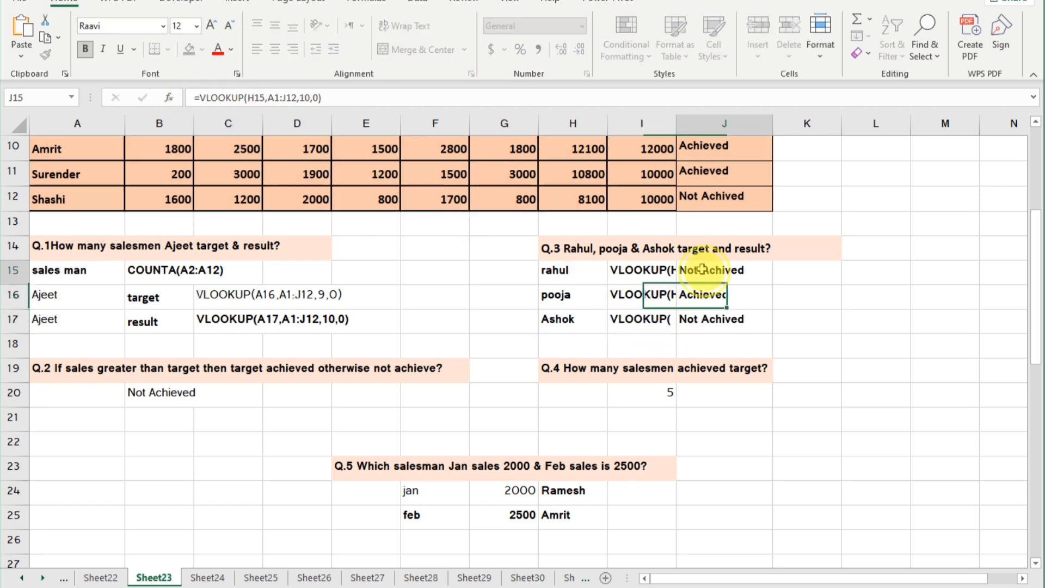
left_click(199, 98)
key("BackSpace")
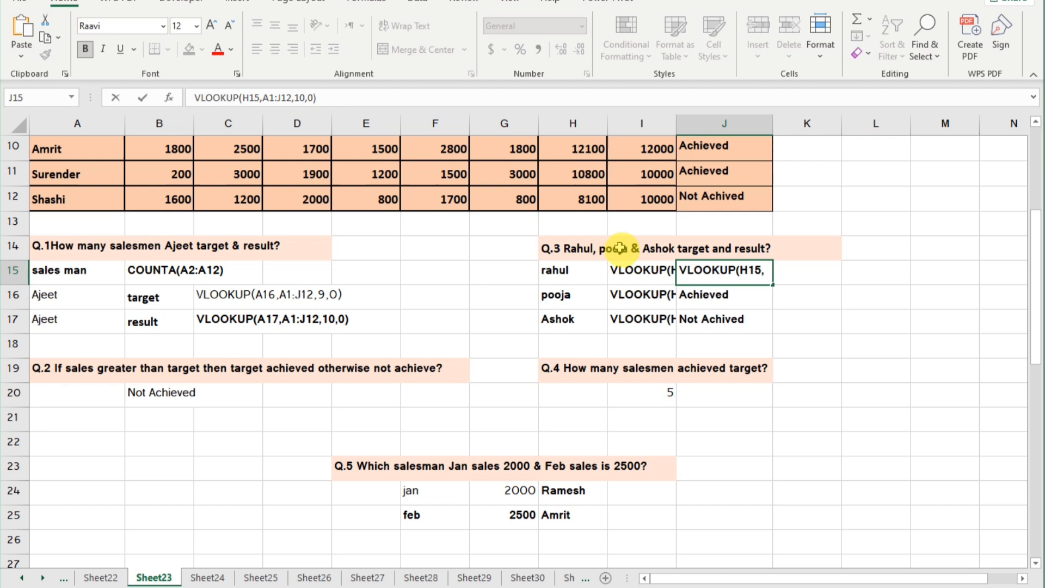
left_click(740, 292)
left_click(200, 97)
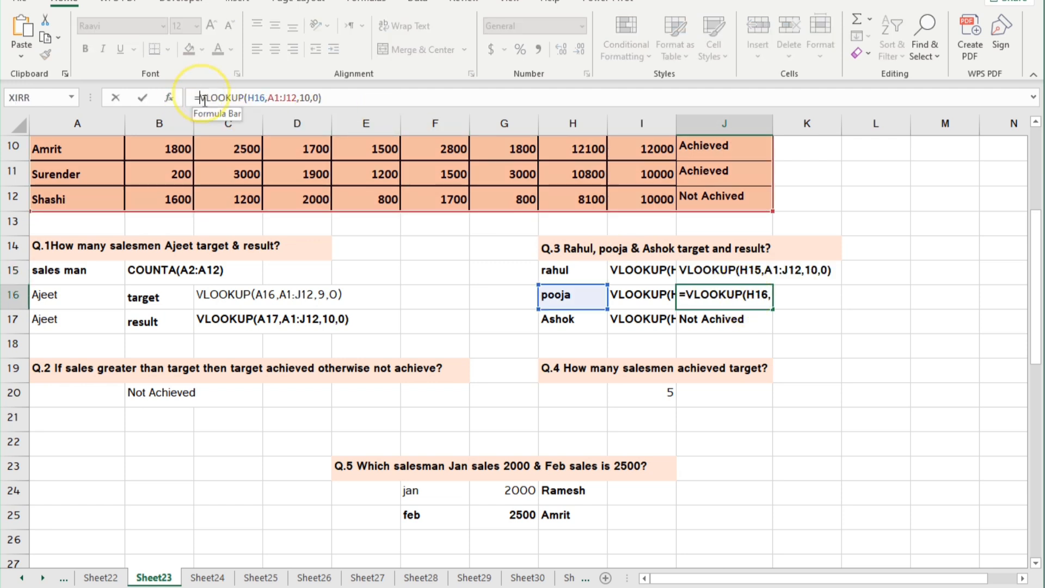
key("BackSpace")
left_click(709, 320)
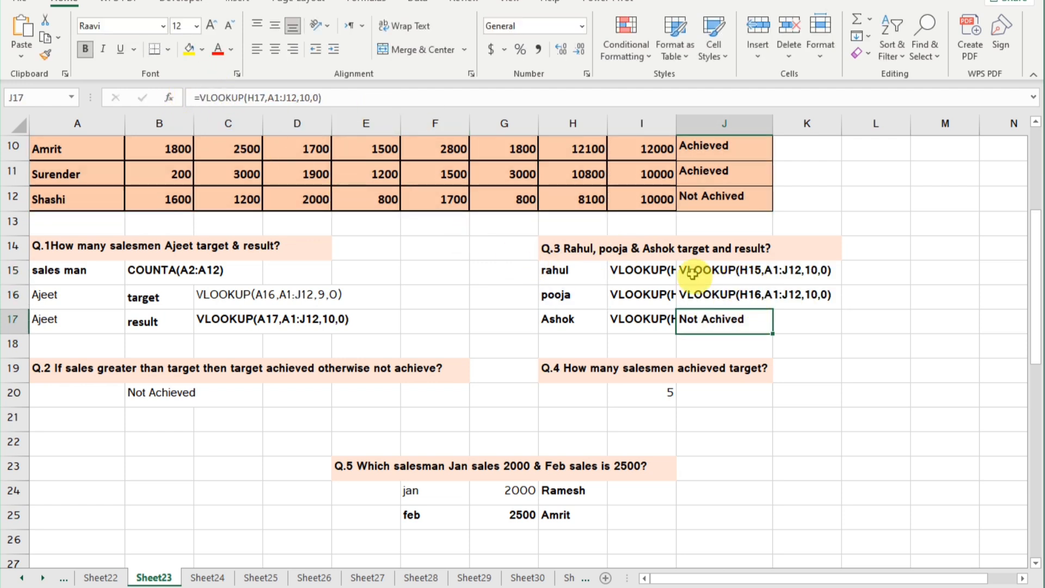
left_click(200, 97)
key("BackSpace")
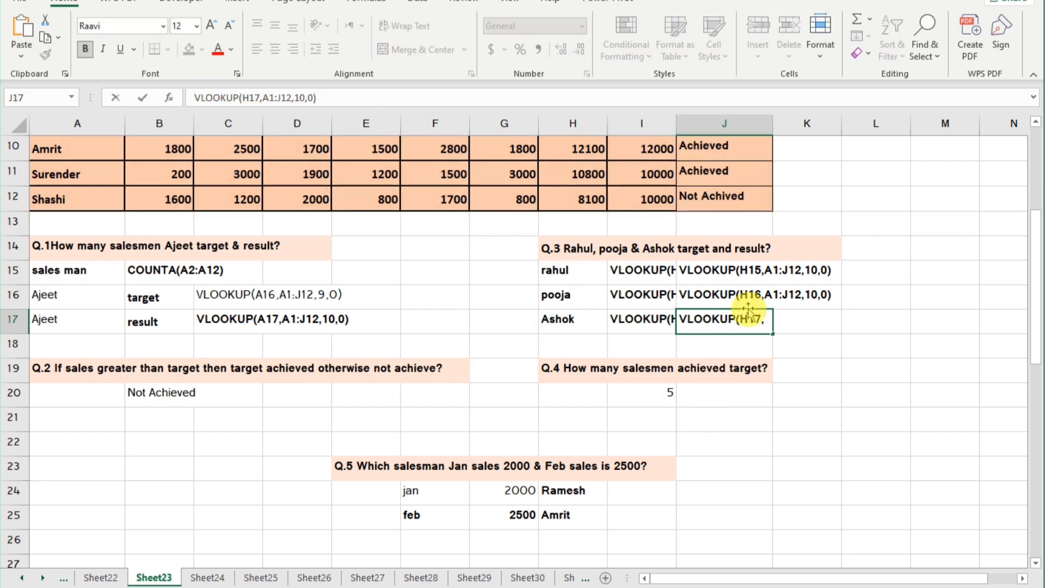
left_click(764, 393)
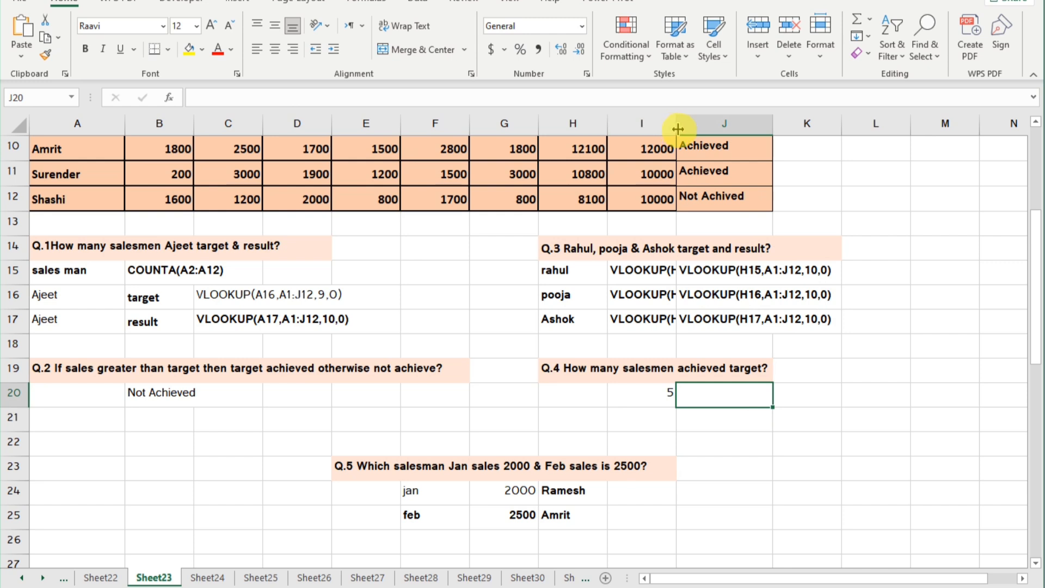
Widen column I to about double its width and turn the Q.4 COUNTIF formula in I20 into text without its equals sign.
left_click_drag(674, 129, 739, 128)
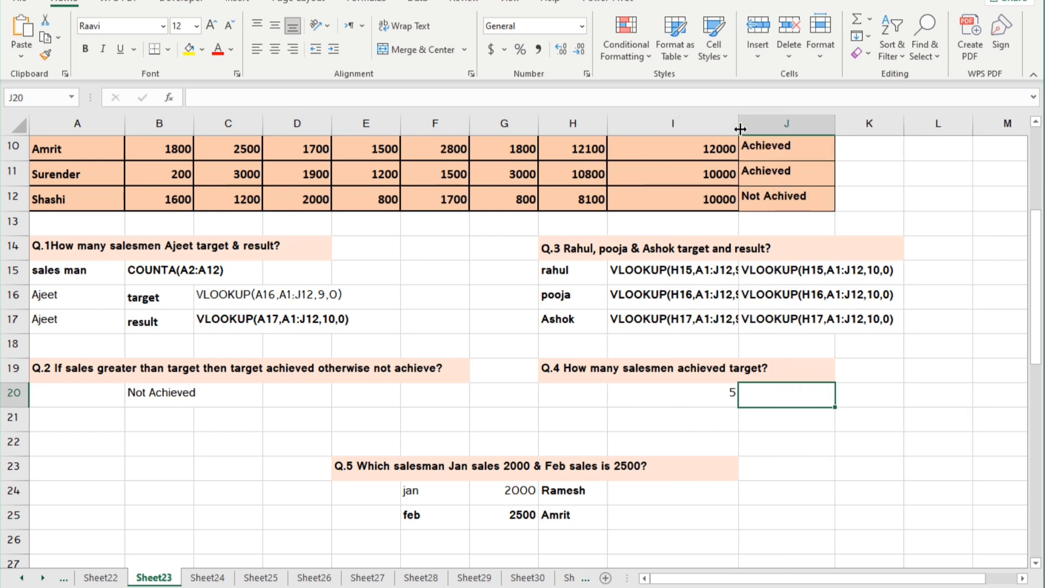
left_click(706, 396)
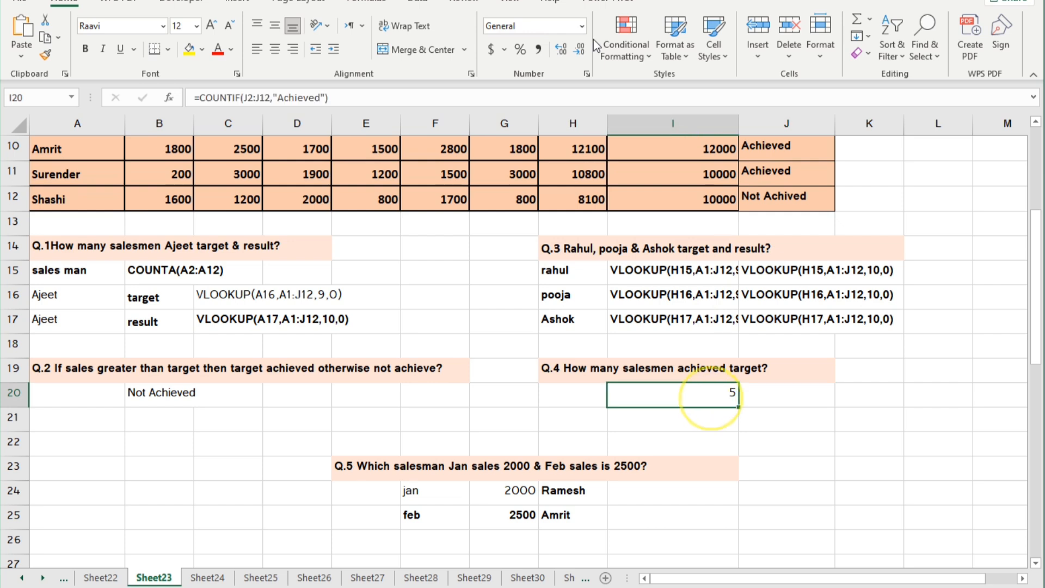
left_click(201, 101)
key("BackSpace")
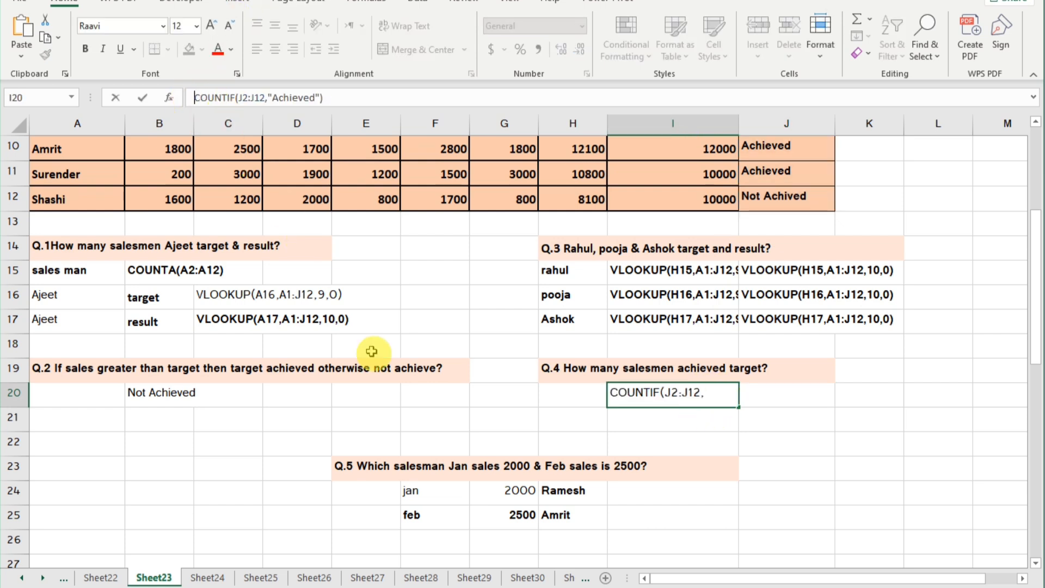
Convert the Q.5 INDEX/MATCH formulas in H24 and H25 to text by removing their leading equals signs.
left_click(569, 491)
left_click(203, 98)
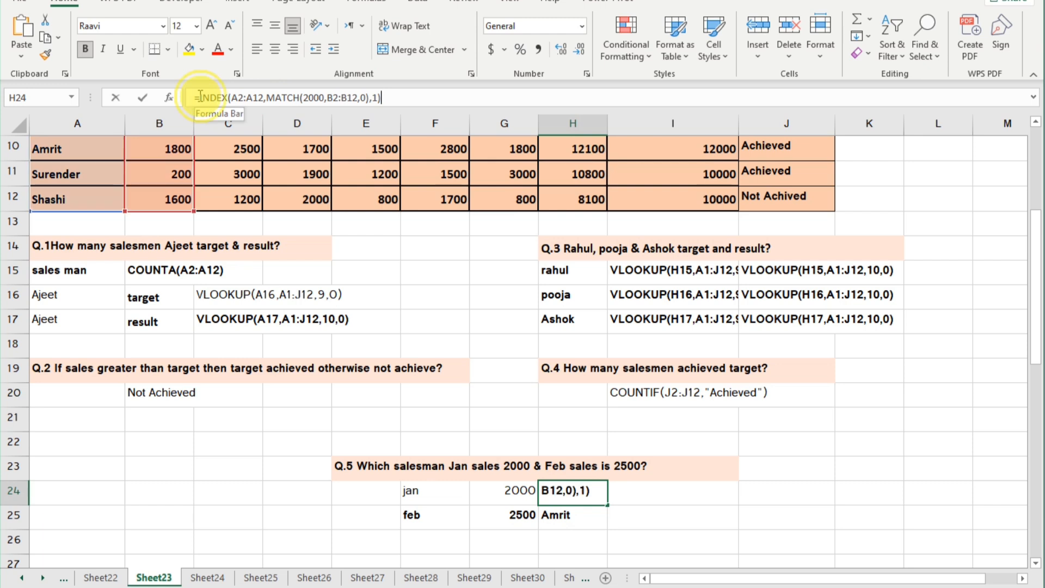
key("BackSpace")
left_click(558, 515)
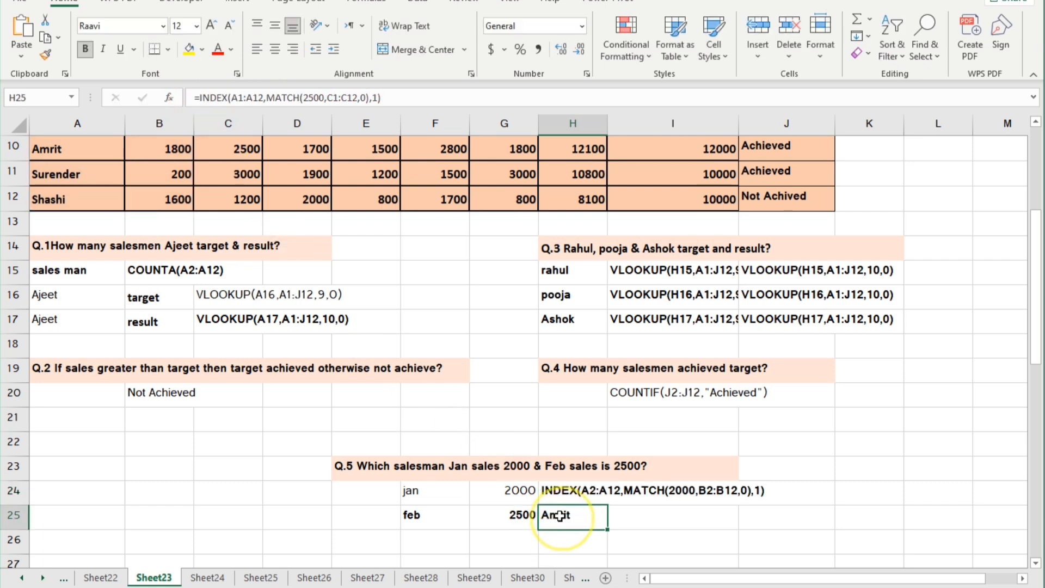
left_click(200, 97)
key("BackSpace")
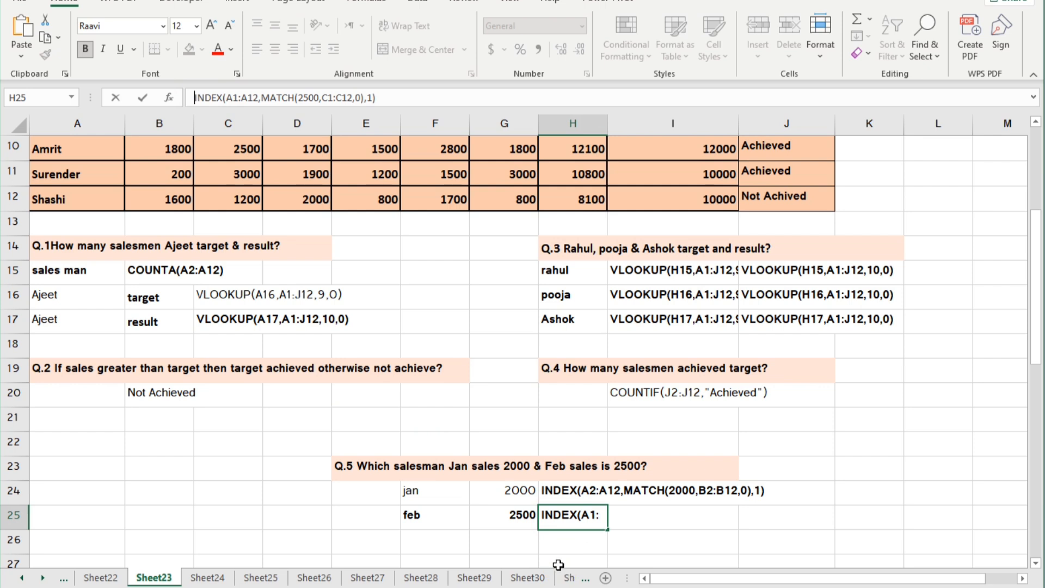
left_click(240, 468)
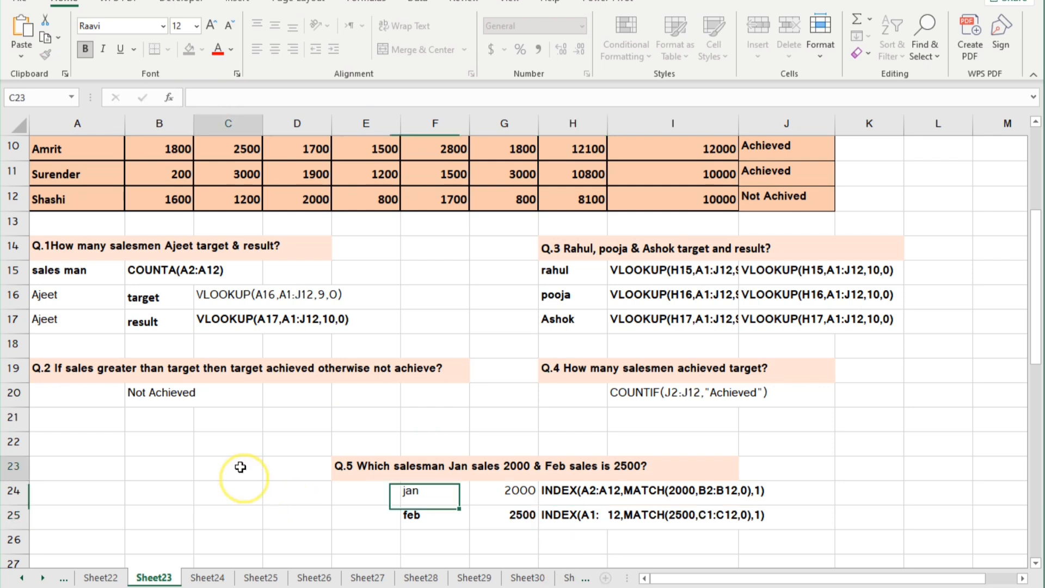
Show the Q.2 IF formula in B20 as text by removing its leading equals sign.
left_click(185, 399)
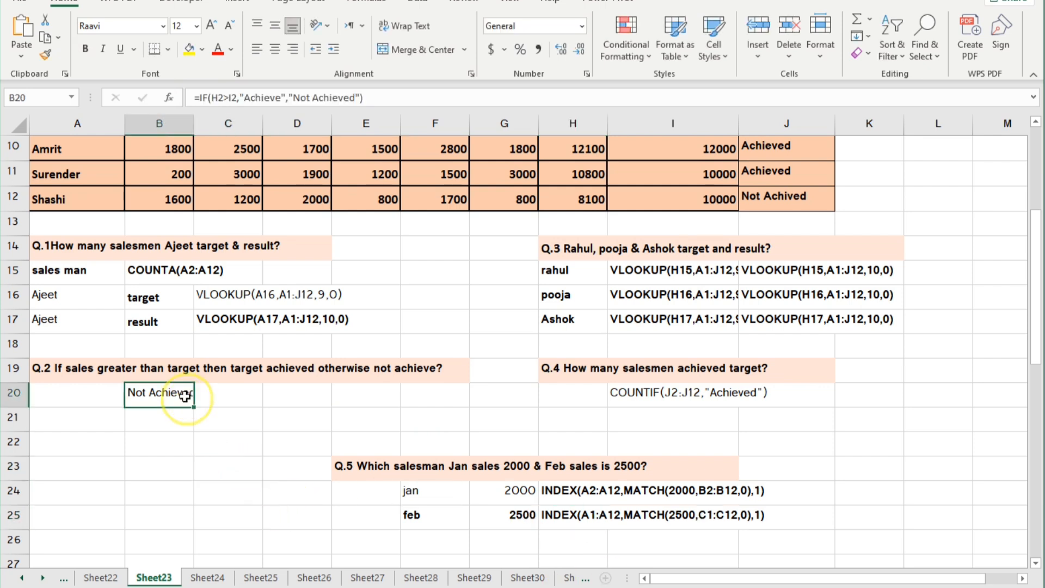
left_click(197, 96)
key("BackSpace")
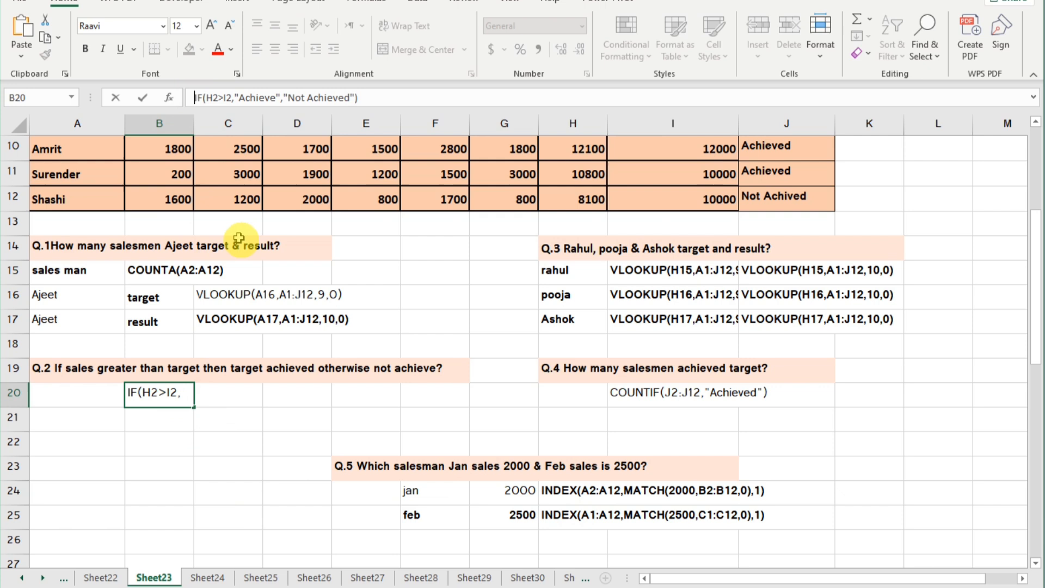
left_click(252, 460)
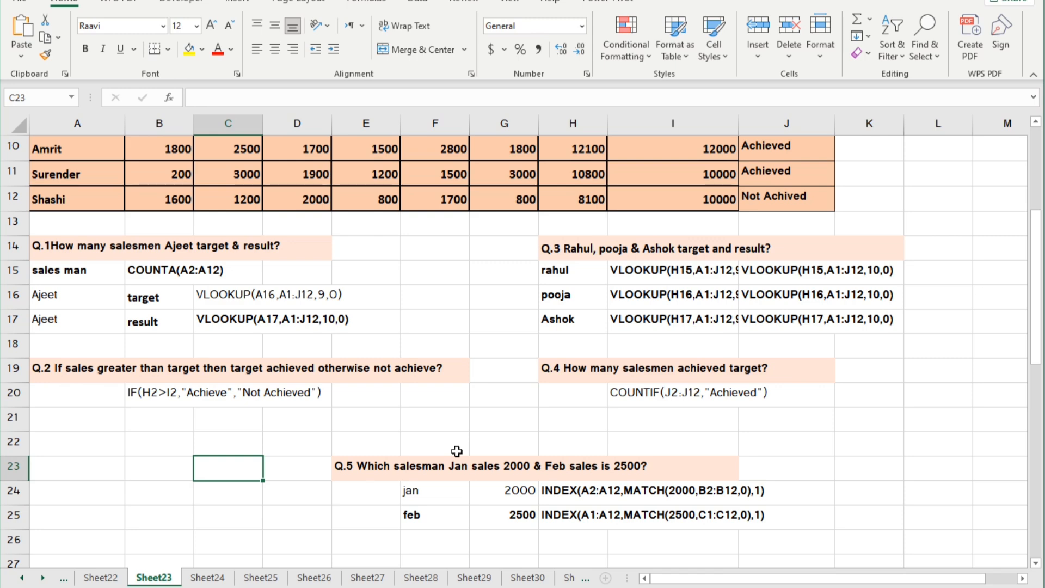
scroll(559, 454, "up", 3)
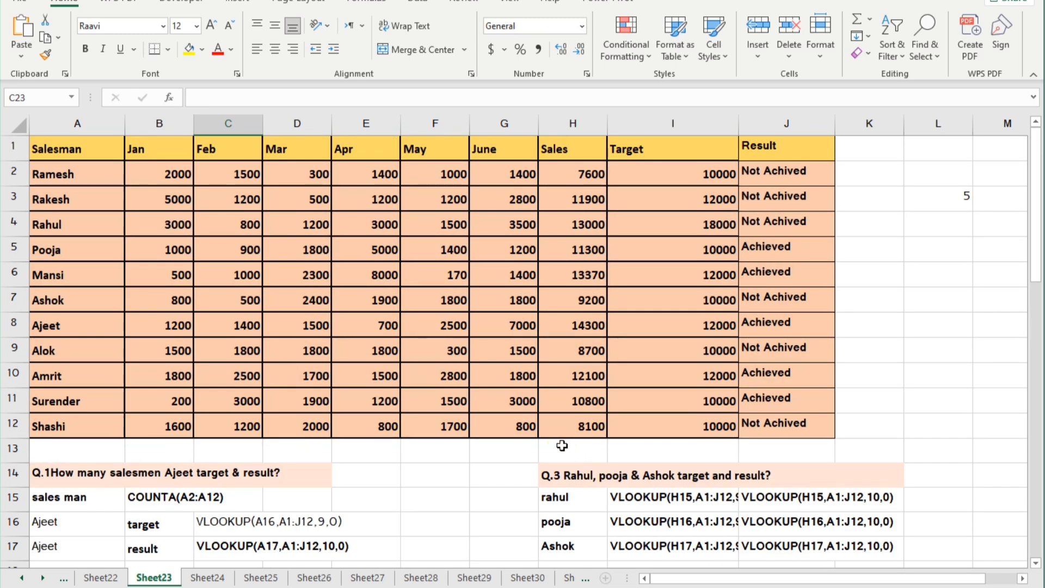
scroll(562, 445, "down", 3)
scroll(562, 446, "down", 2)
scroll(562, 445, "up", 1)
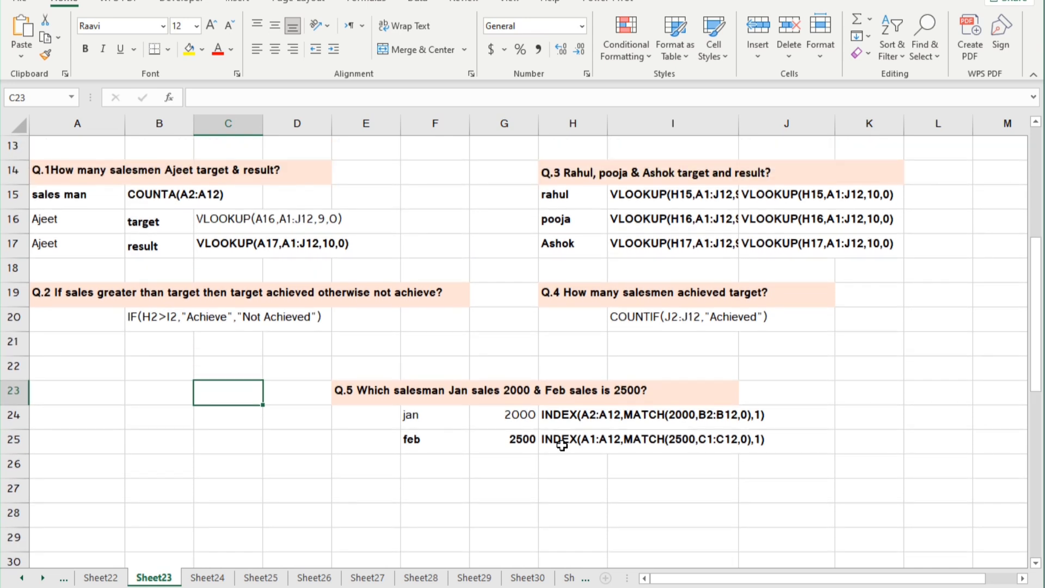